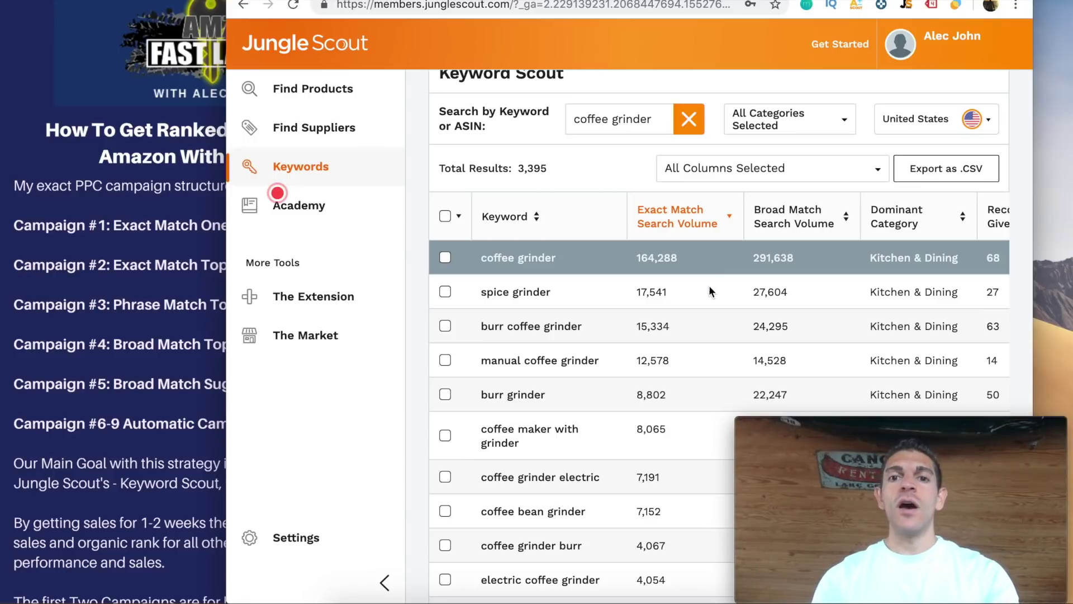
Examine the recommended giveaway and bid columns for the coffee grinder keywords in the Keyword Scout results
scroll(739, 256, "down", 1)
scroll(740, 256, "right", 5)
scroll(788, 270, "right", 3)
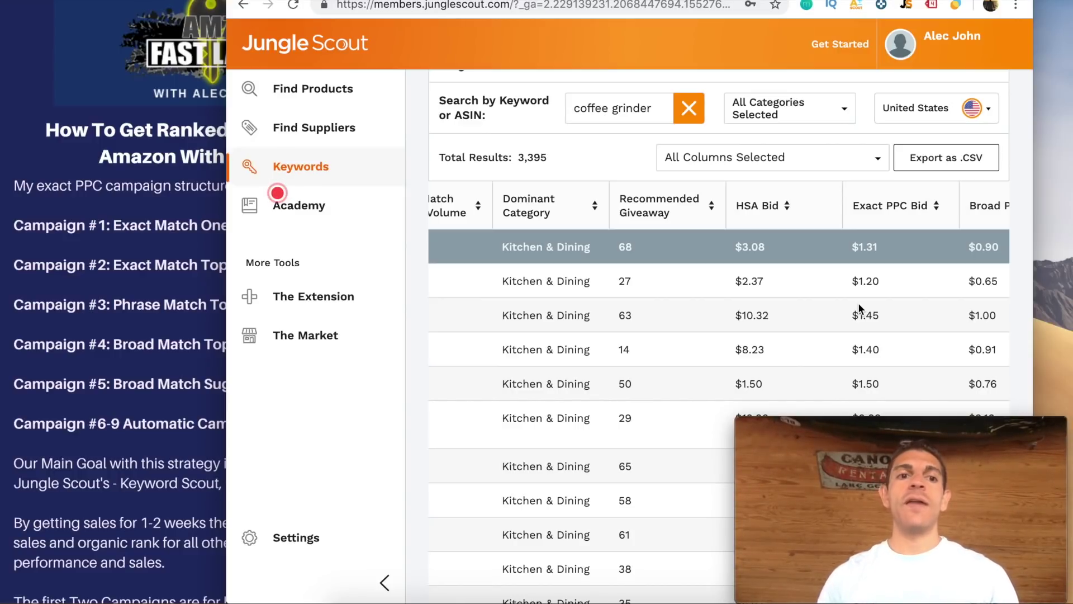
scroll(859, 308, "left", 4)
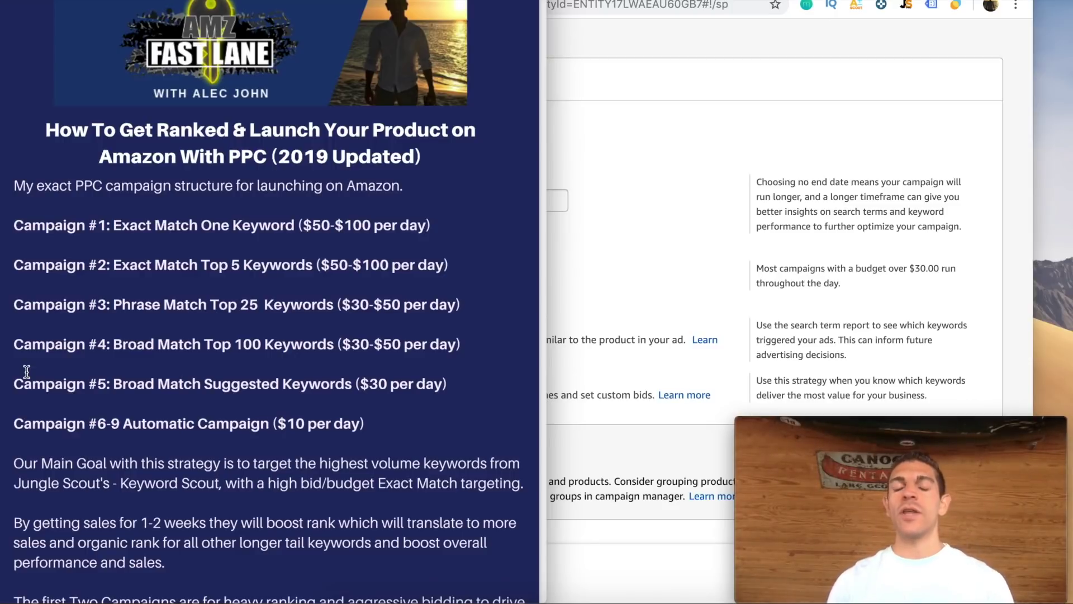
Switch to the Seller Central campaign form and name the campaign "coffee grinder Exact PPC RANK"
left_click(643, 190)
left_click(393, 137)
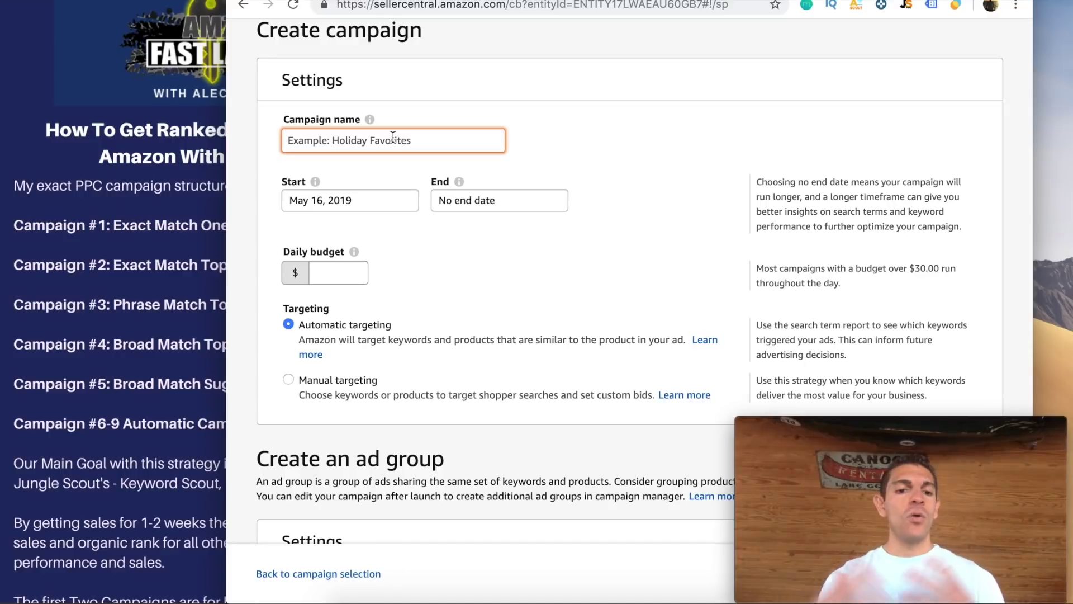
type("coffee grinder")
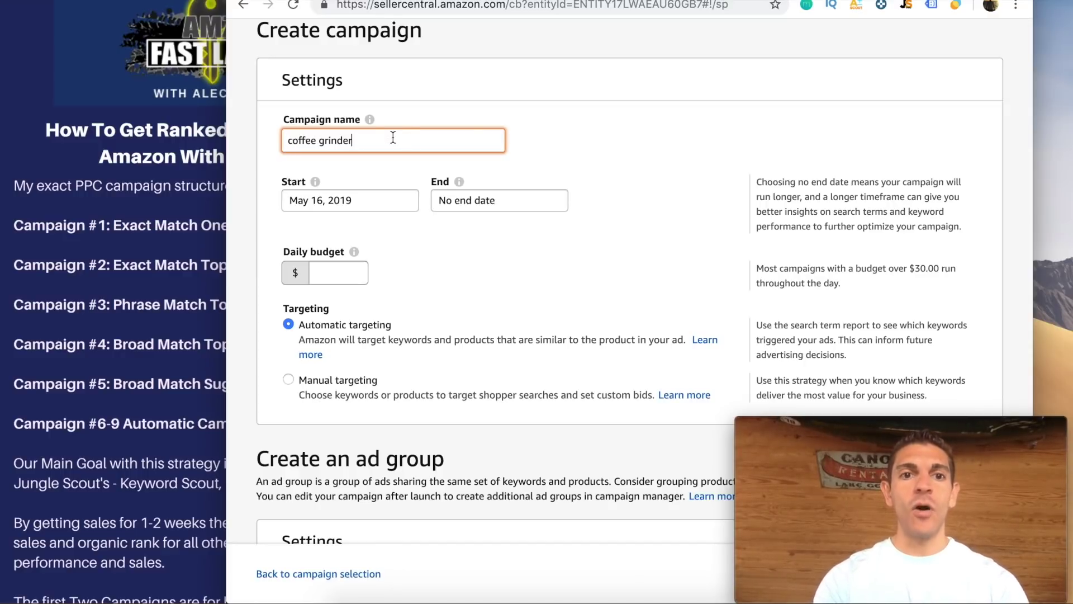
type(" Ex")
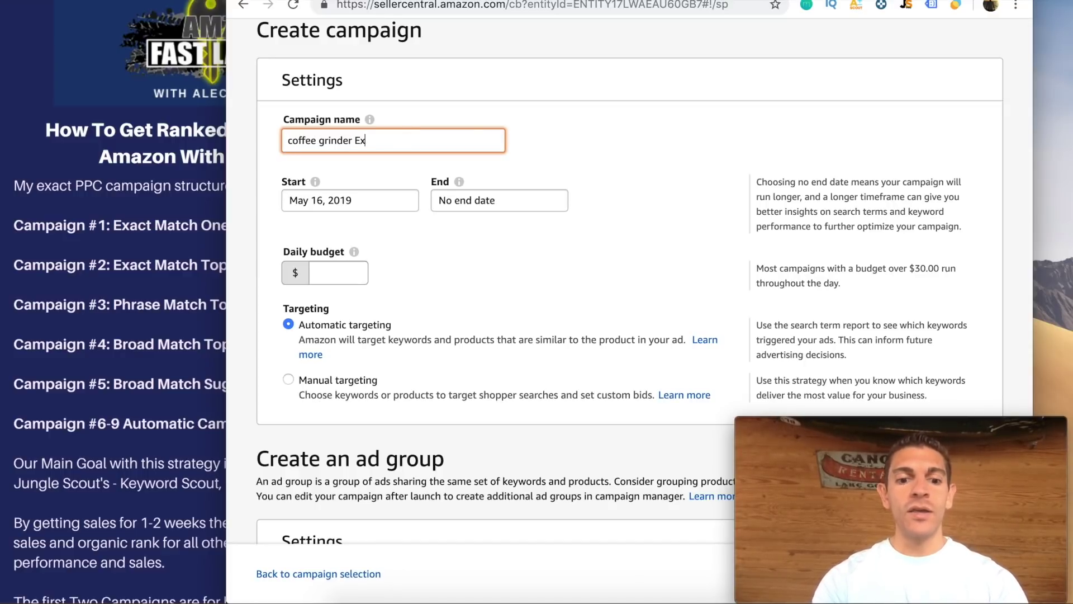
type("act PPC RANK")
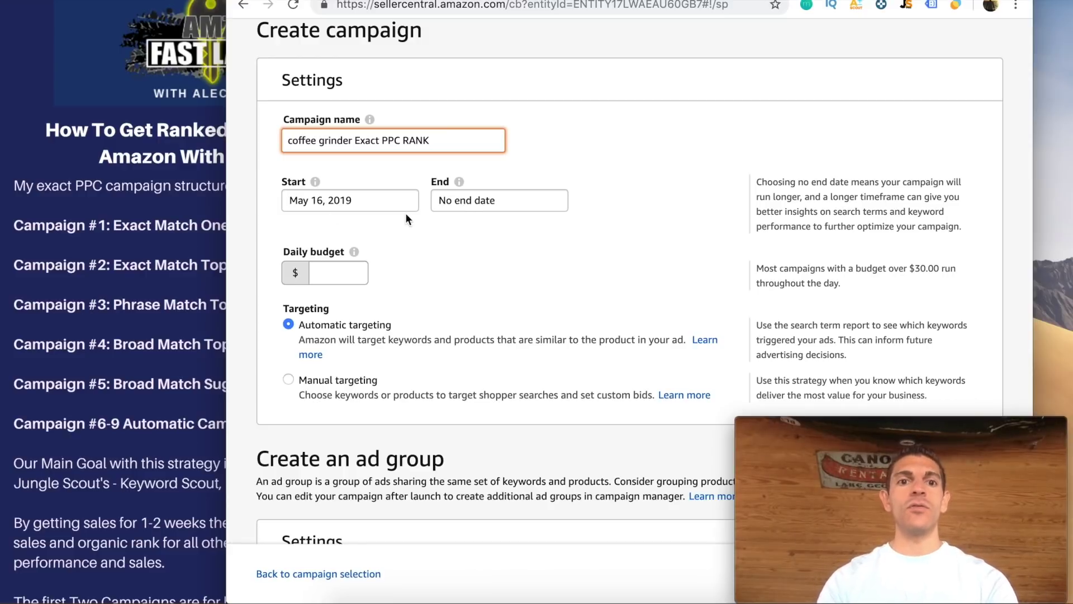
Set the campaign's daily budget to $100.00 and choose manual targeting
scroll(448, 221, "down", 1)
scroll(555, 176, "down", 2)
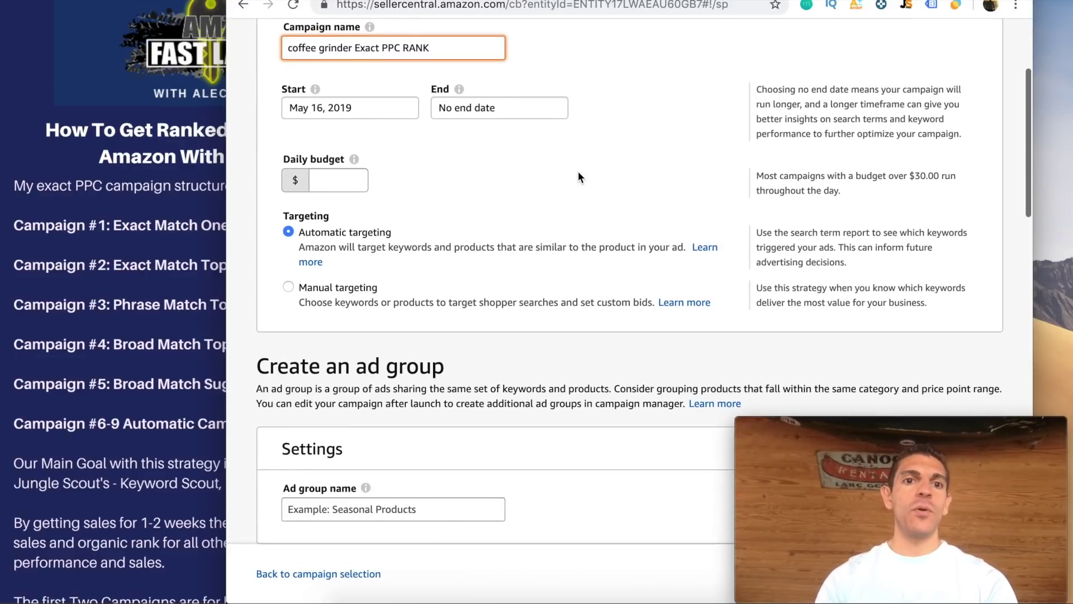
left_click(365, 180)
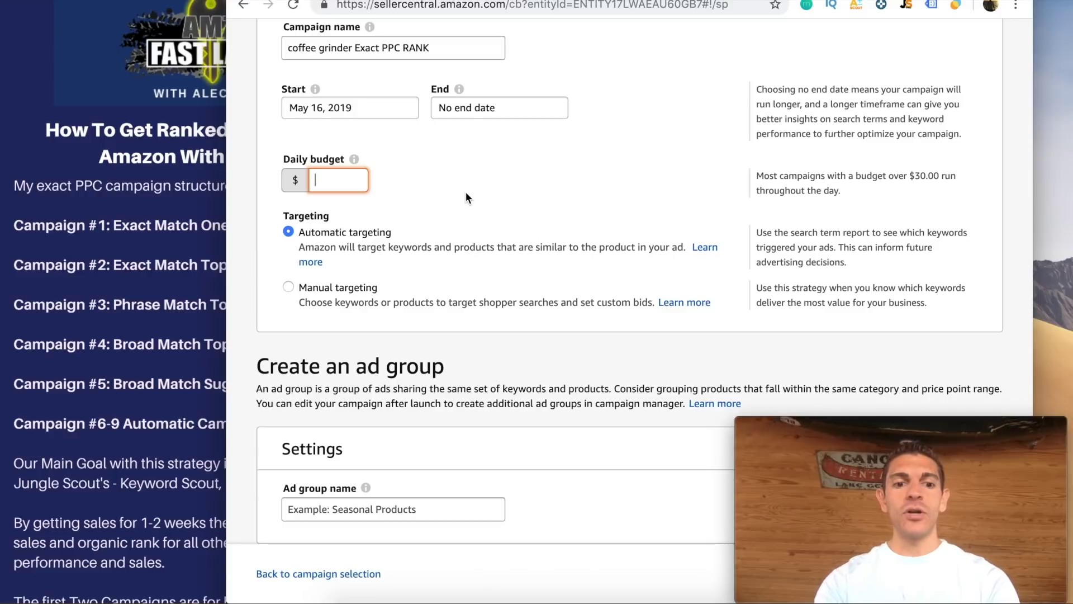
type("100.00")
left_click(619, 205)
left_click(355, 288)
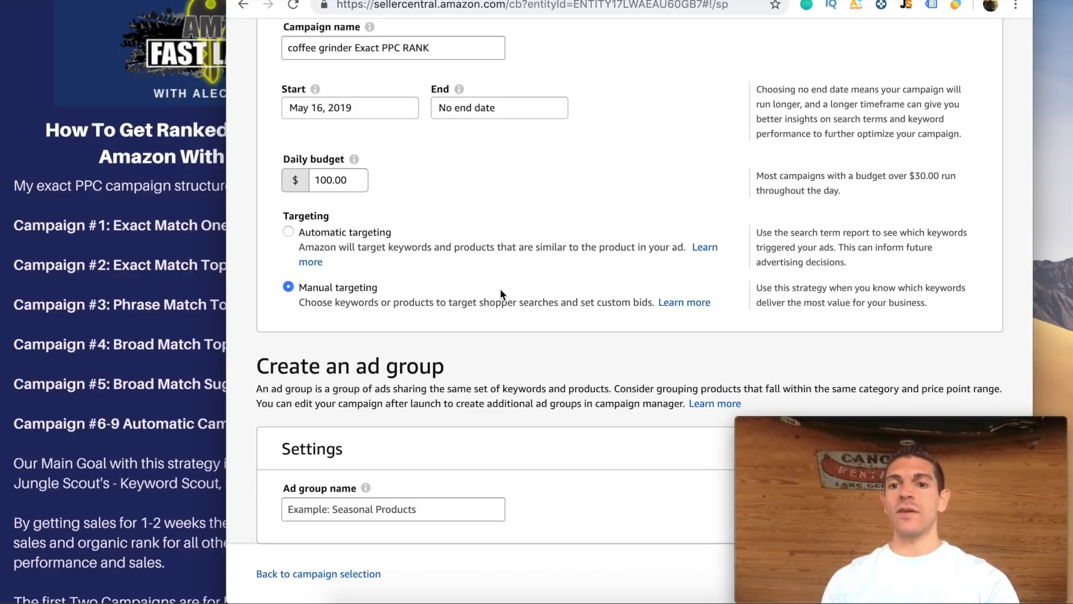
Copy the campaign name "coffee grinder Exact PPC RANK" into the ad group name
scroll(499, 288, "down", 1)
left_click(410, 475)
scroll(438, 459, "up", 1)
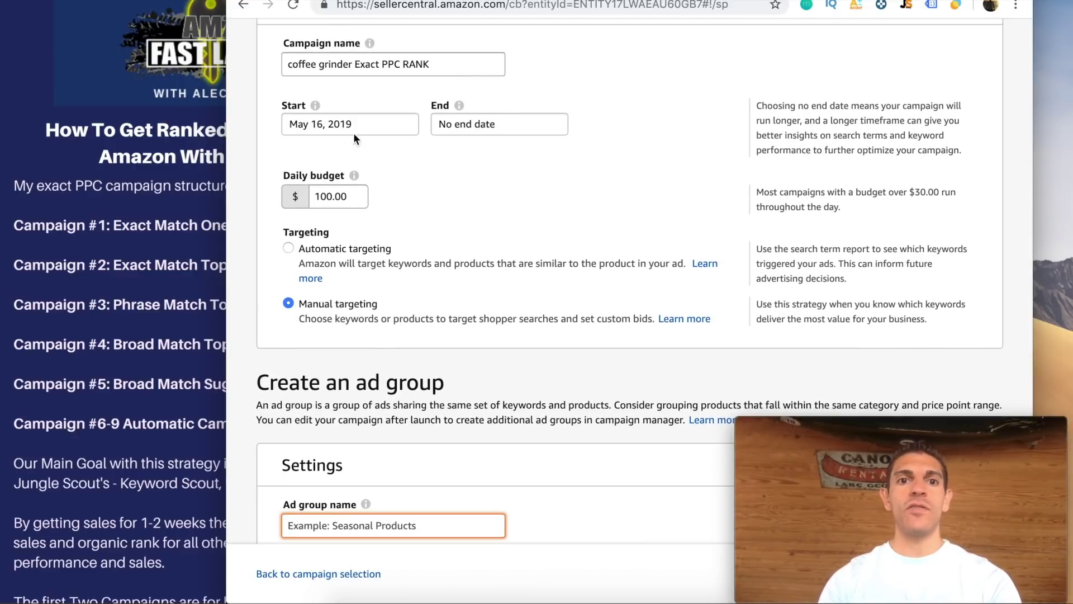
triple_click(366, 64)
key("super+c")
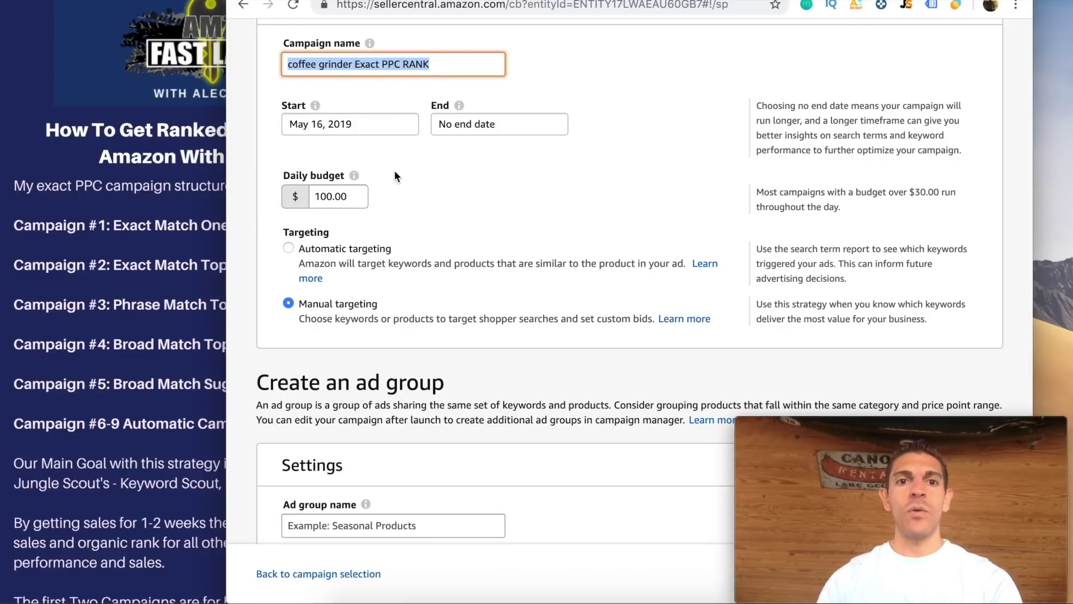
scroll(394, 170, "down", 5)
left_click(350, 392)
key("super+v")
scroll(370, 366, "up", 3)
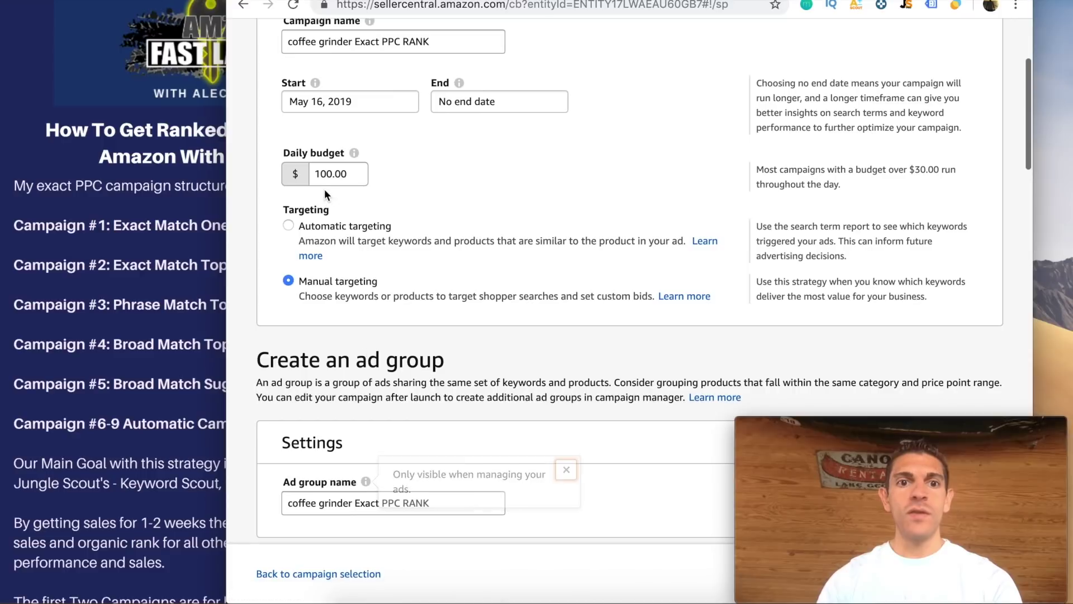
Choose the "Dynamic bids - up and down" bidding strategy and set the default bid to $1.95
scroll(343, 189, "down", 1)
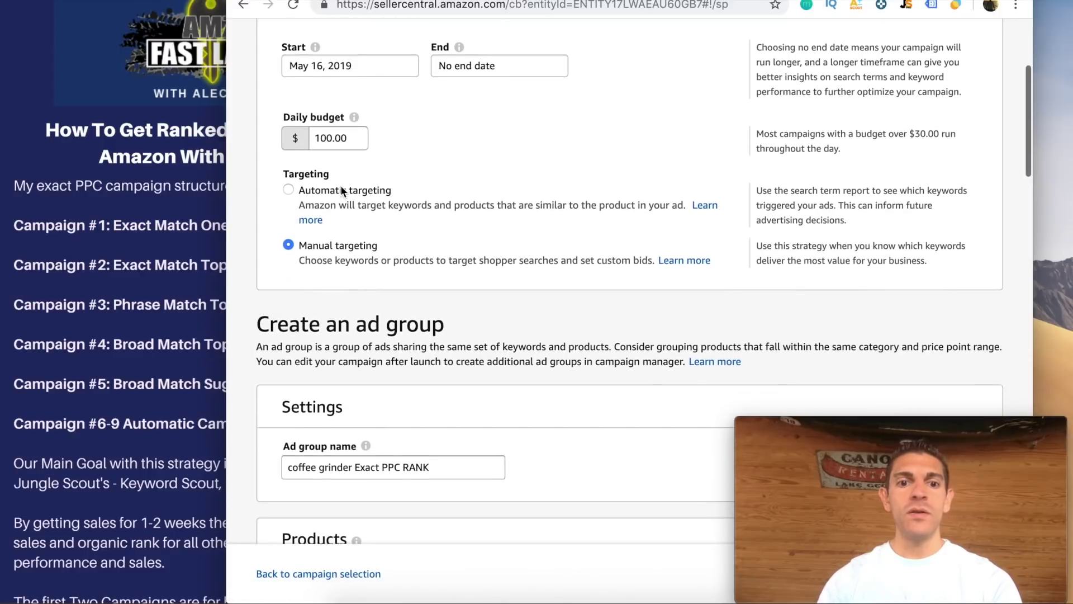
scroll(342, 191, "down", 1)
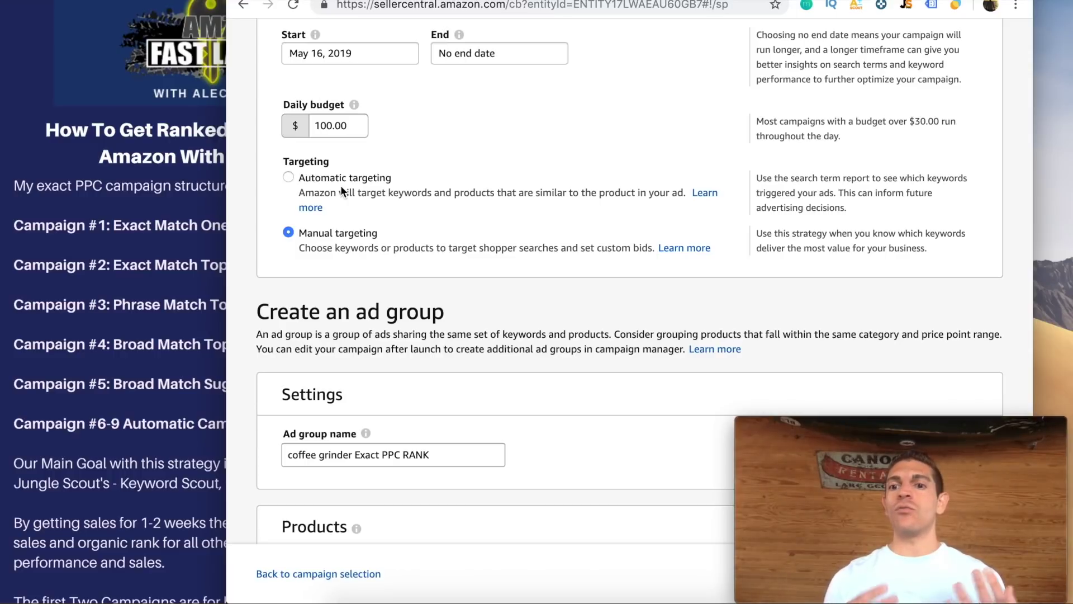
scroll(313, 162, "down", 15)
left_click(288, 129)
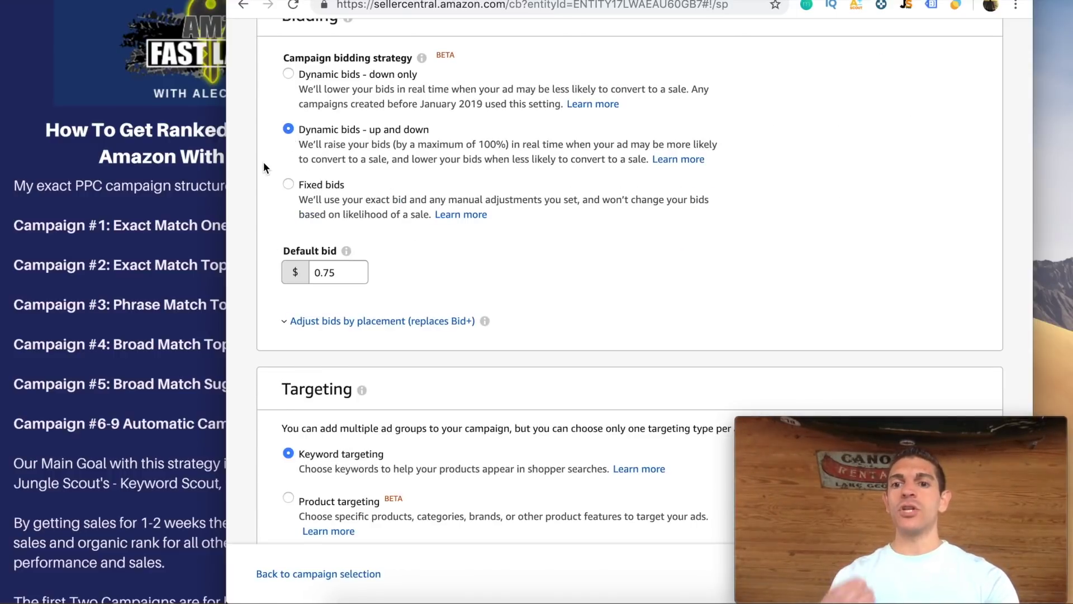
scroll(263, 162, "down", 1)
triple_click(338, 253)
type("1.95")
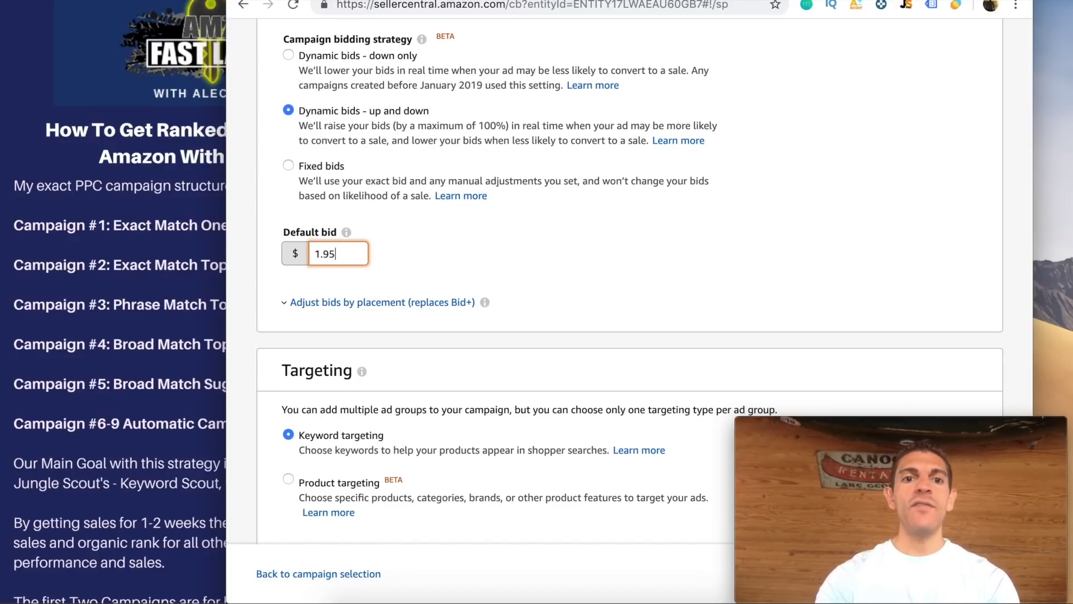
scroll(327, 262, "down", 3)
left_click(247, 278)
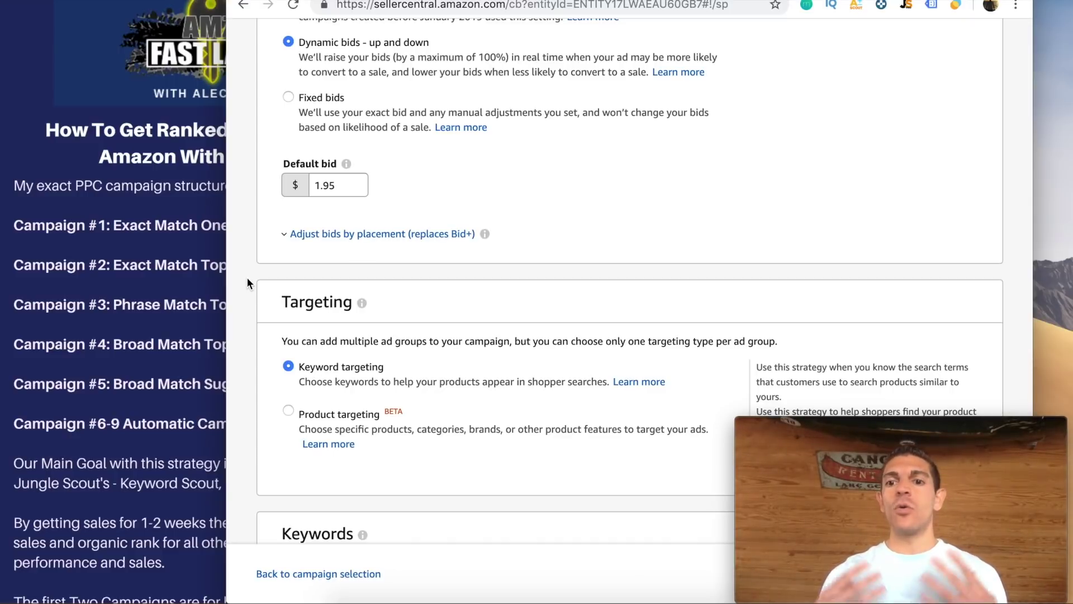
Switch the campaign's keywords to manual entry with the Exact match type
scroll(247, 277, "down", 1)
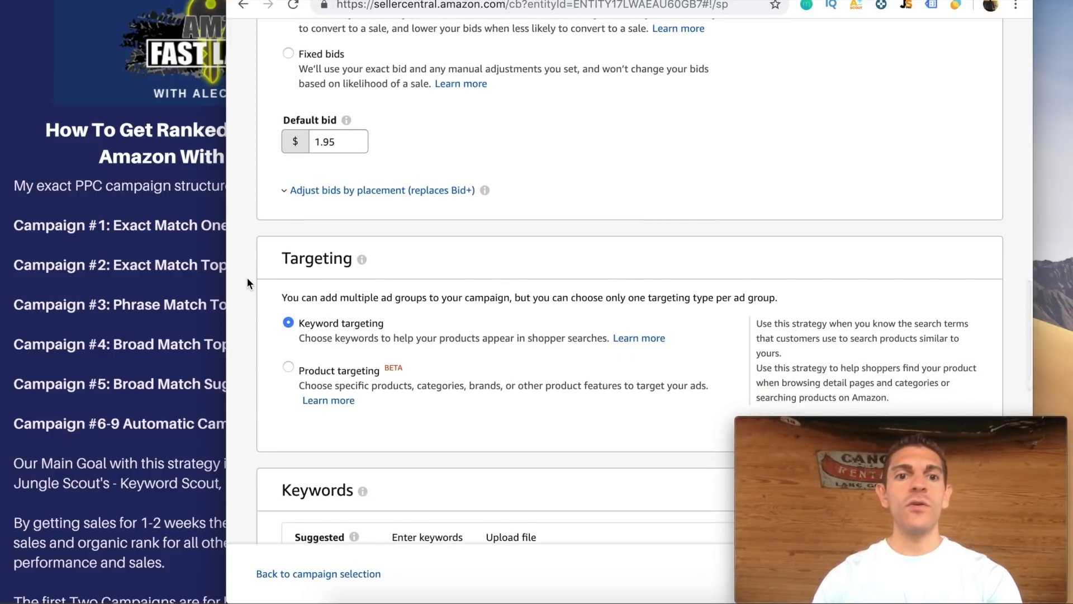
scroll(246, 280, "down", 5)
left_click(423, 305)
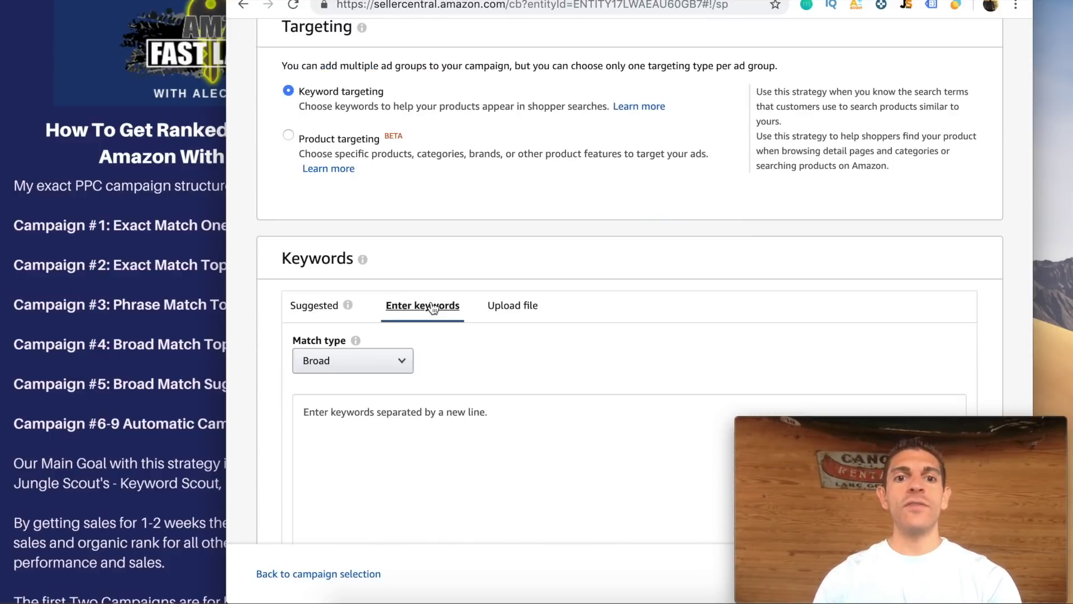
left_click(338, 371)
left_click(342, 405)
Paste the copied campaign name as a keyword and trim it to "coffee grinder"
scroll(566, 317, "down", 2)
left_click(508, 314)
scroll(508, 314, "down", 1)
key("super+v")
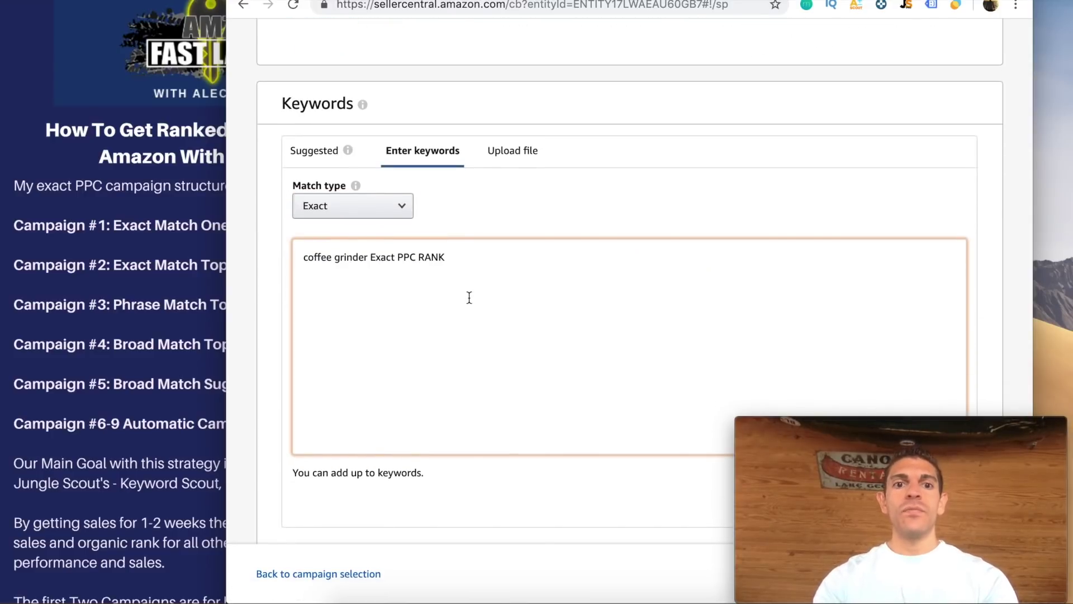
key("BackSpace")
key("BackSpace")
key("BackSpace")
key("BackSpace")
key("BackSpace")
key("BackSpace")
key("BackSpace")
key("BackSpace")
key("BackSpace")
key("BackSpace")
key("BackSpace")
key("BackSpace")
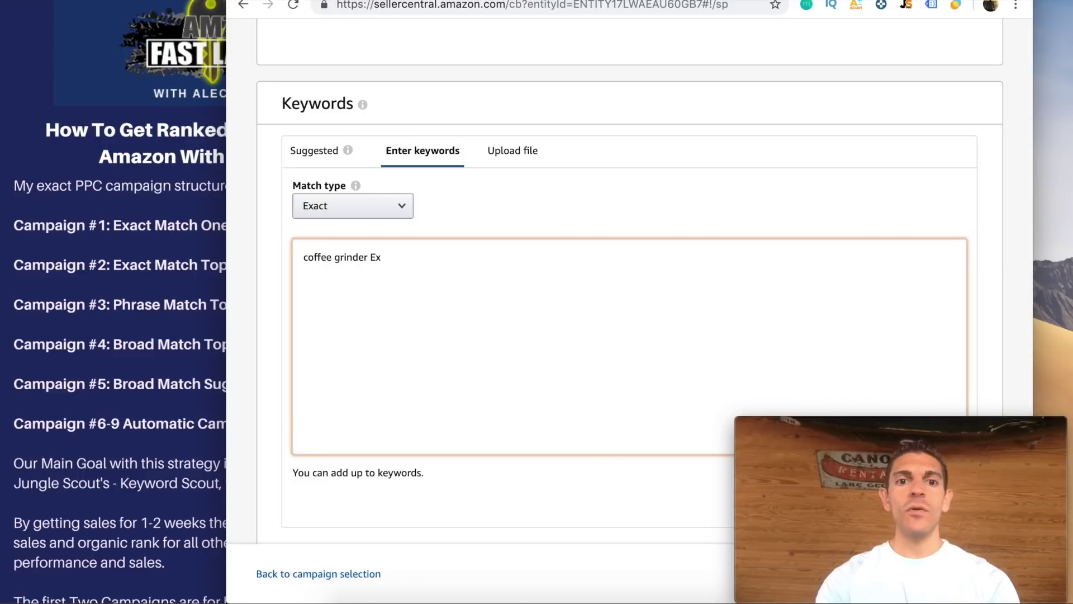
key("BackSpace")
key("BackSpace")
key("BackSpace")
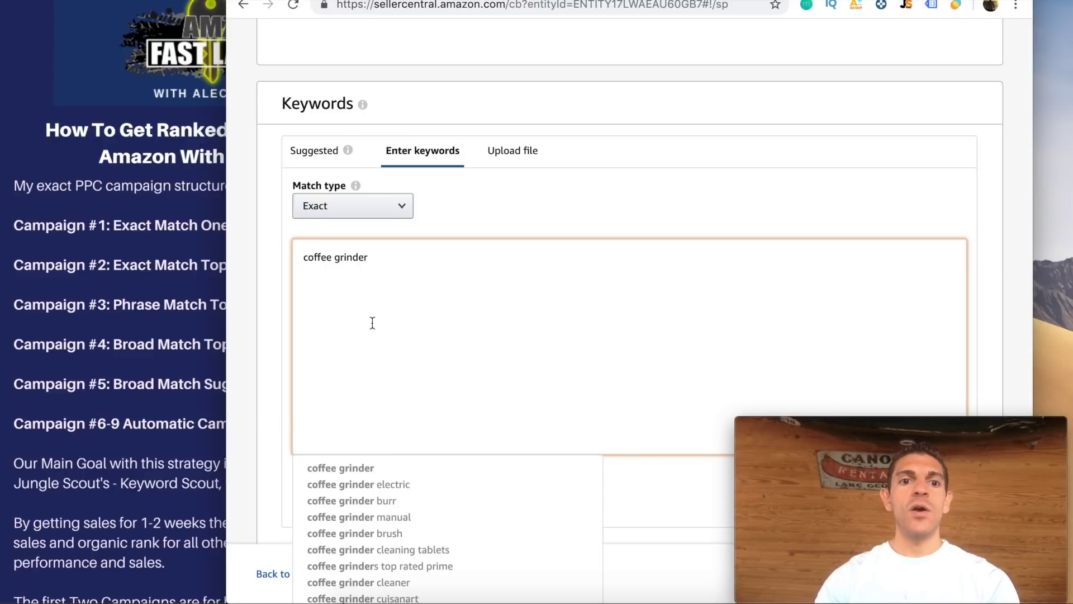
left_click(266, 308)
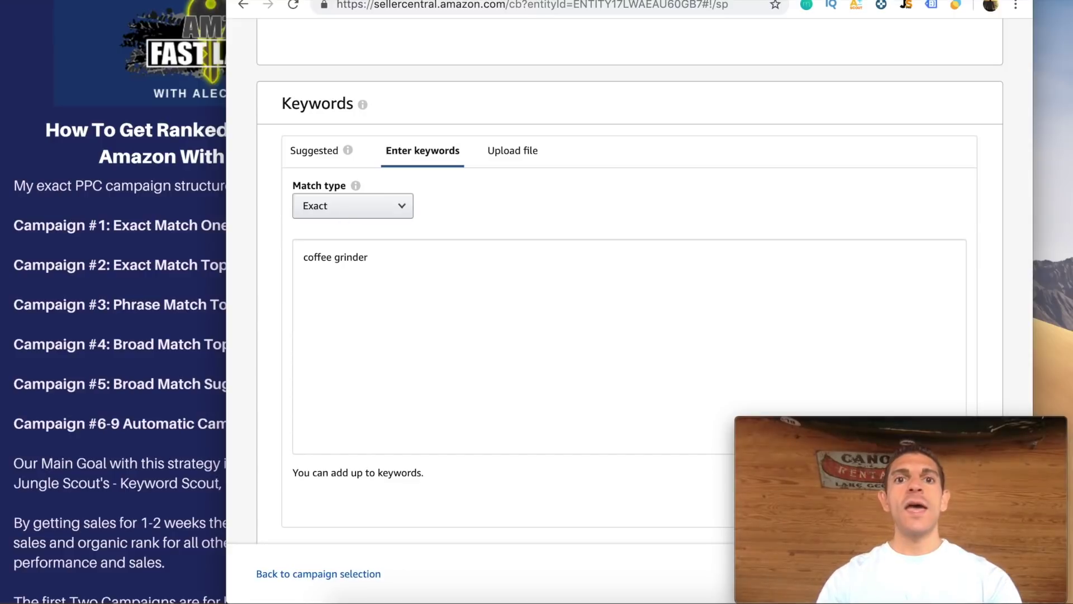
Review the related keywords in Jungle Scout and the Amazon search results for "coffee grinder"
key("ctrl+Tab")
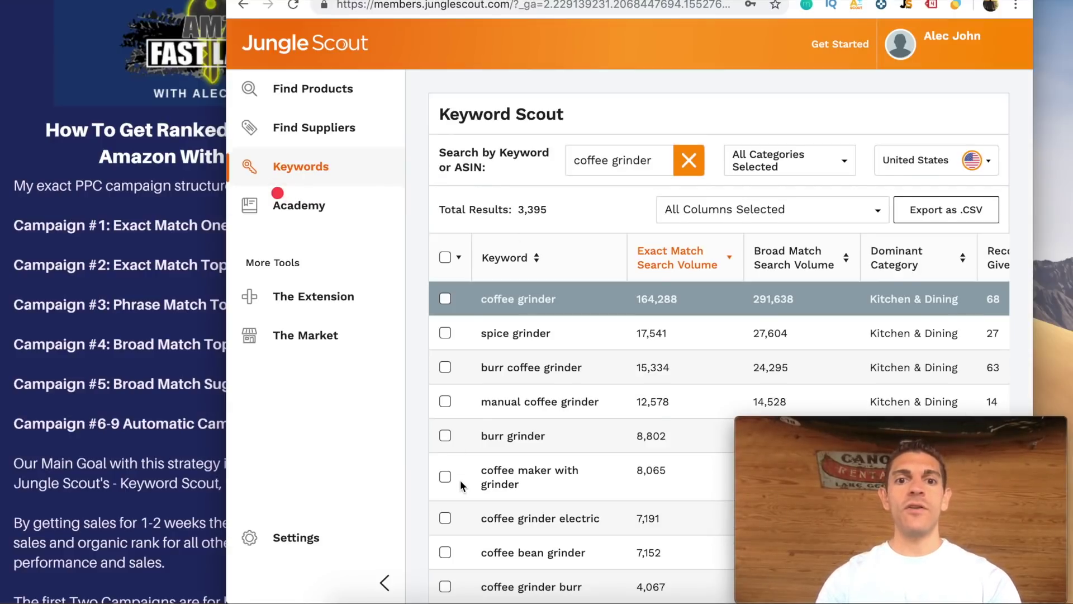
scroll(615, 354, "down", 3)
scroll(615, 354, "down", 1)
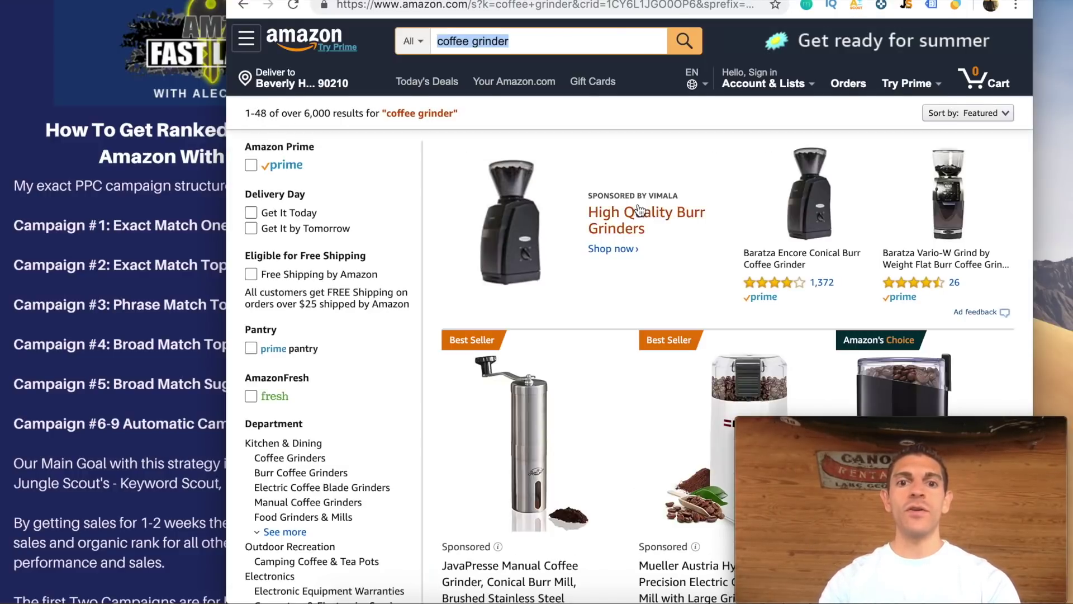
scroll(639, 212, "down", 10)
scroll(638, 211, "up", 10)
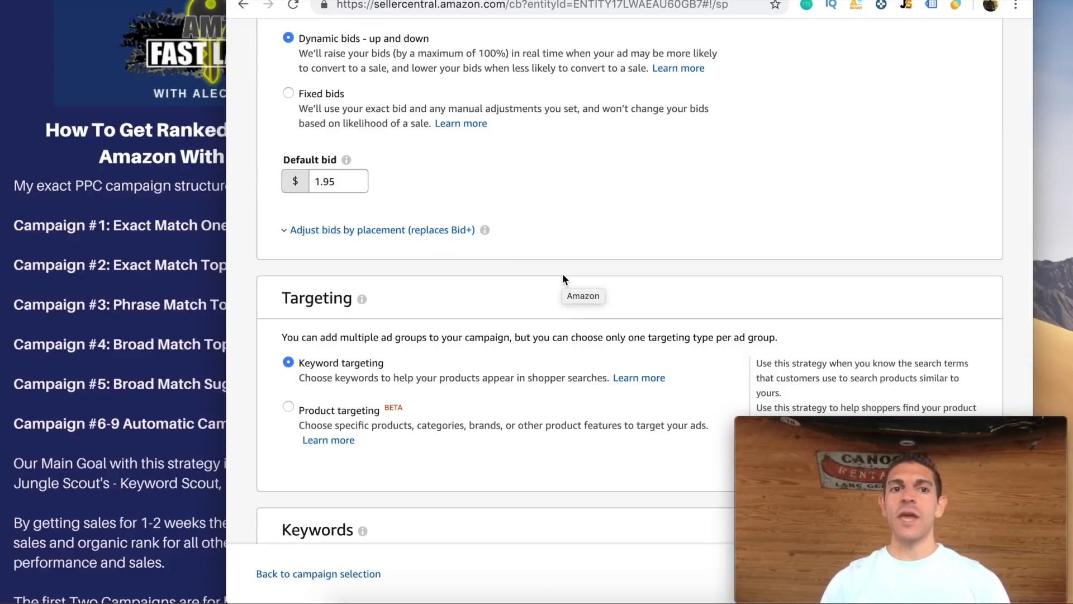
In Jungle Scout's Keyword Scout, select coffee grinder, spice grinder, burr coffee grinder, manual coffee grinder and burr grinder
left_click(89, 327)
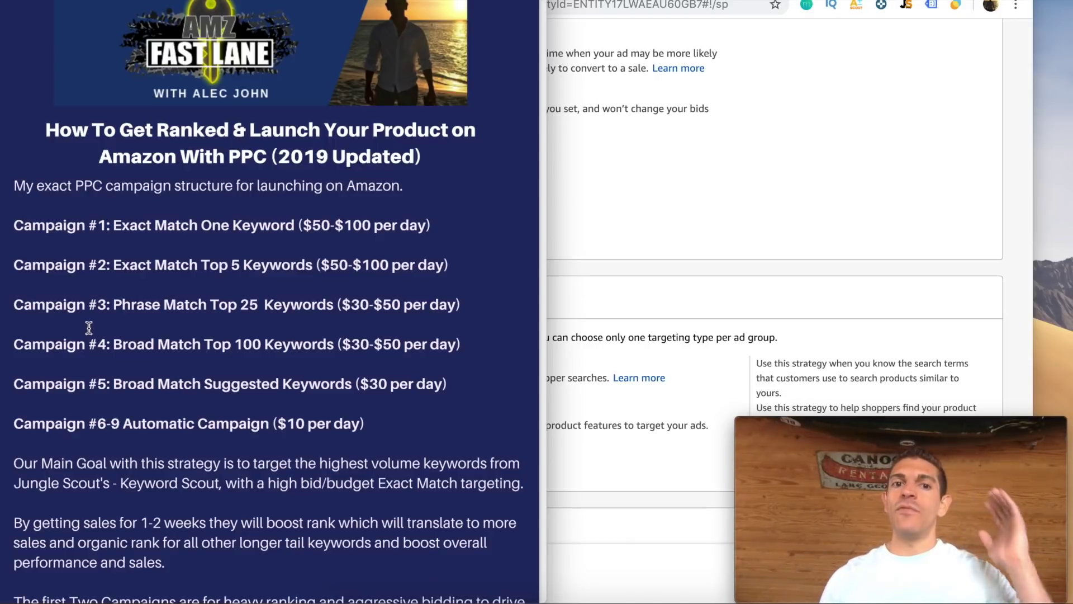
left_click(724, 212)
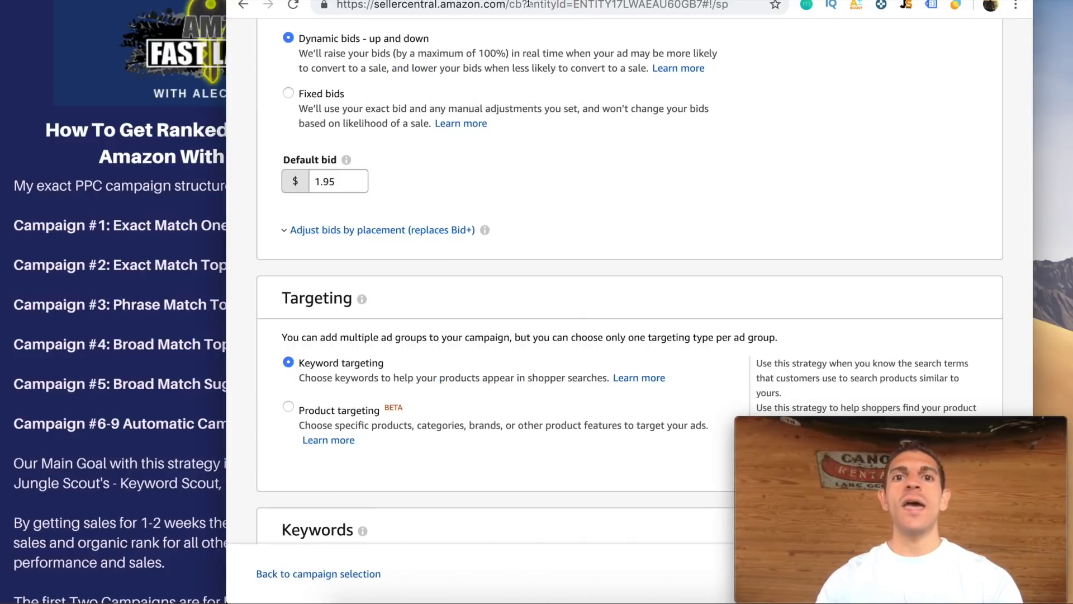
key("ctrl+Tab")
scroll(528, 358, "down", 1)
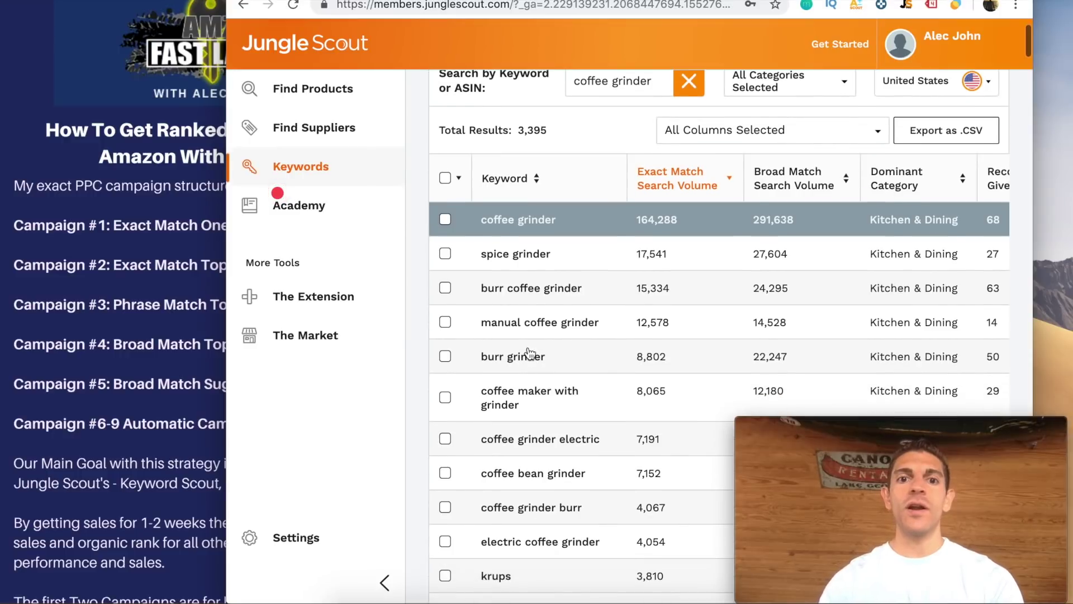
left_click(446, 222)
left_click(445, 253)
left_click(445, 288)
left_click(445, 322)
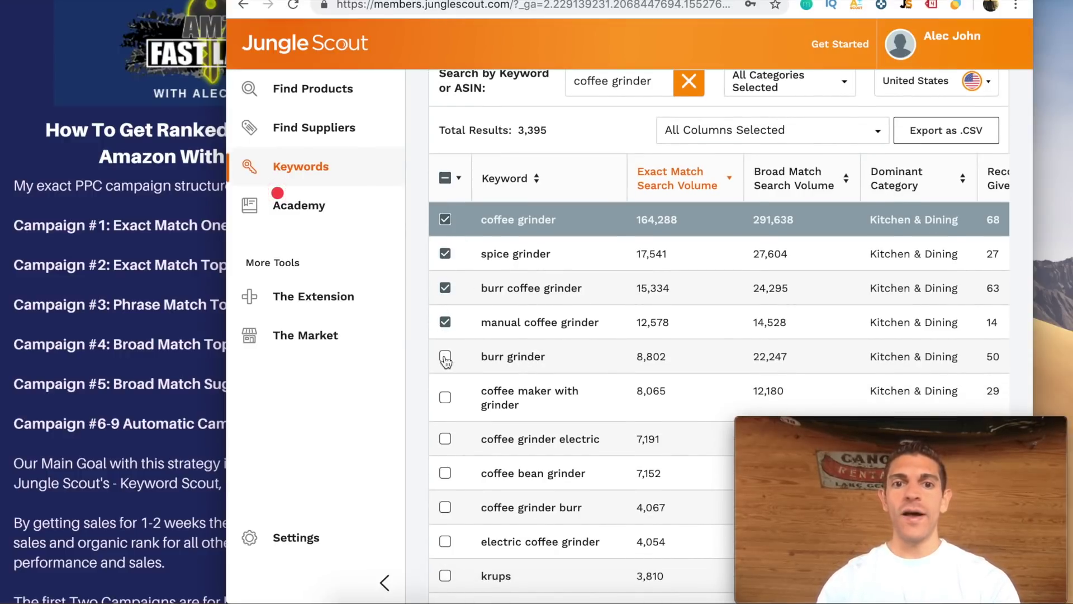
left_click(445, 357)
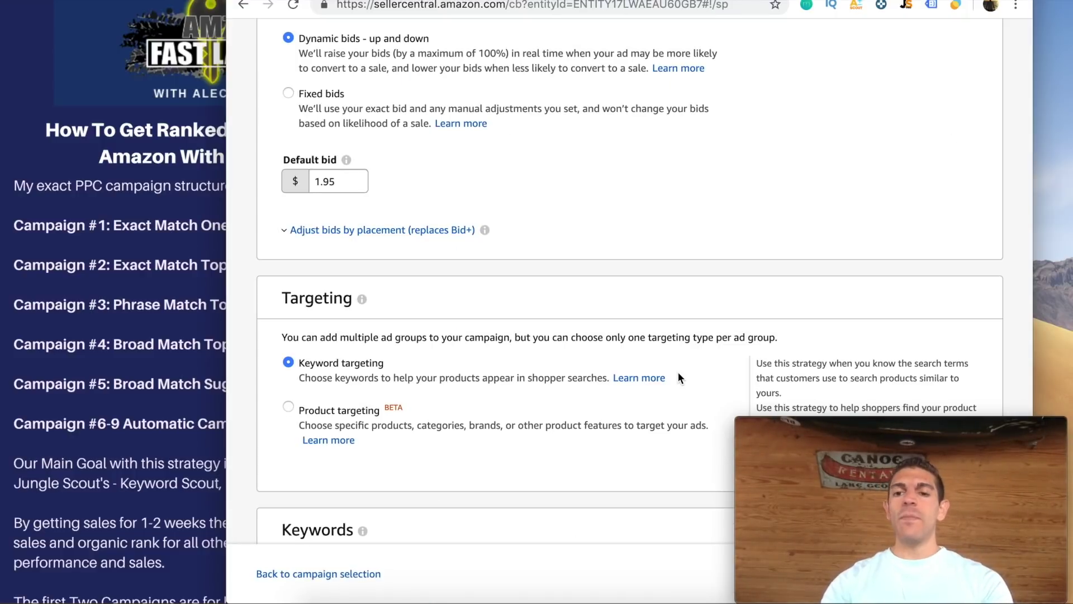
Append "Top 5" to the campaign name so it reads "coffee grinder Exact PPC RANK Top 5"
scroll(678, 371, "up", 1)
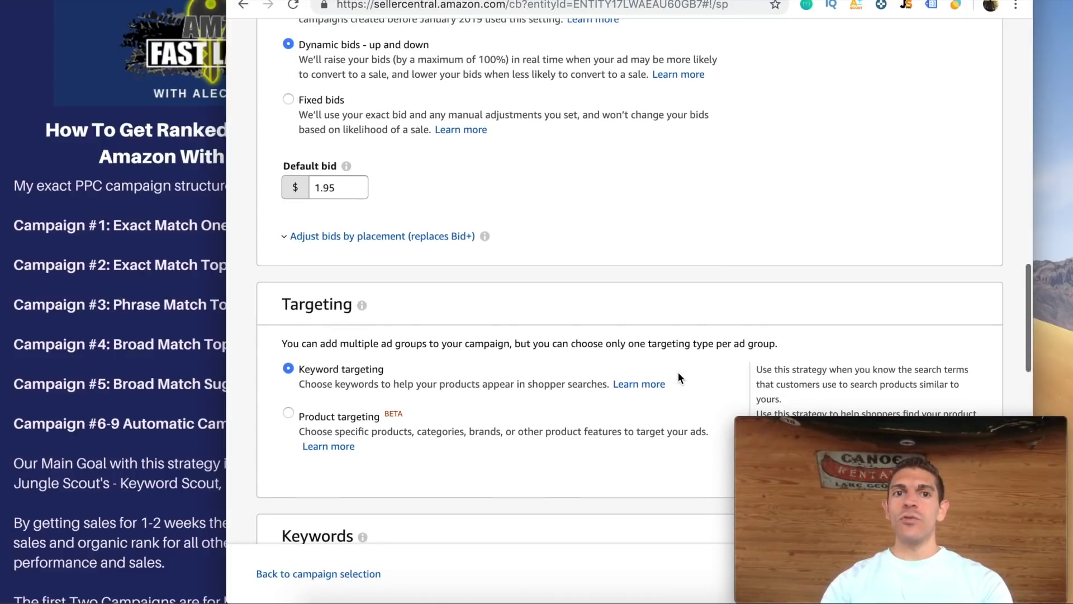
scroll(678, 371, "up", 1)
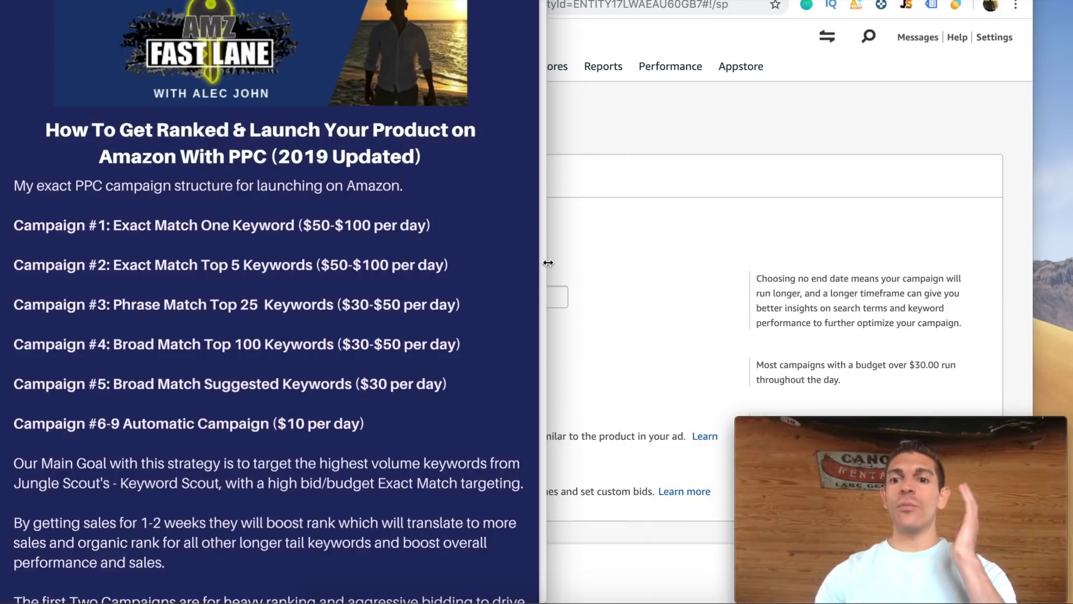
left_click_drag(547, 263, 229, 260)
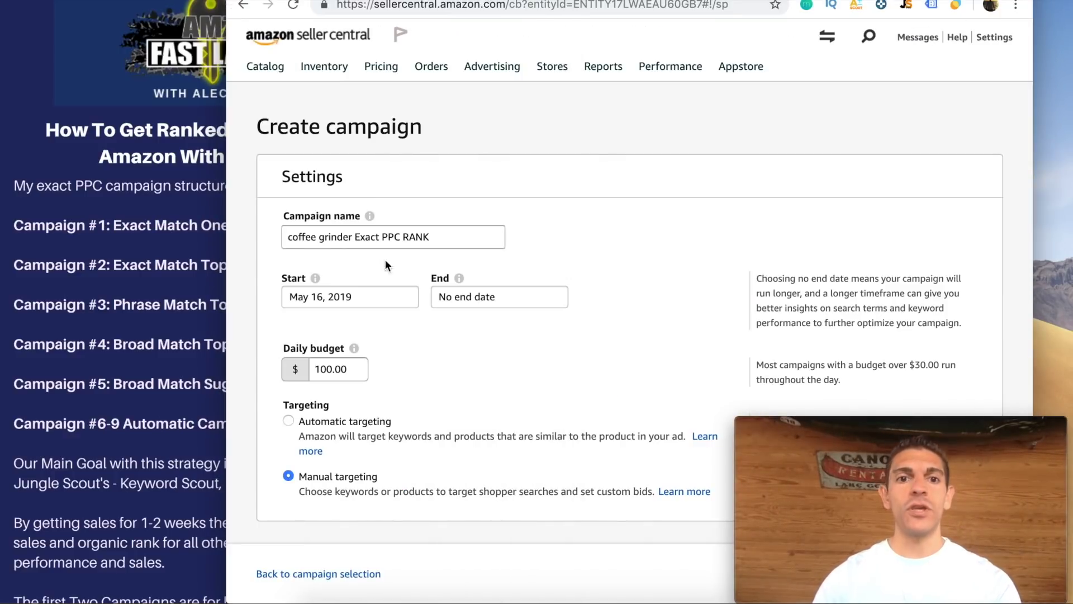
left_click(434, 238)
type("Top ")
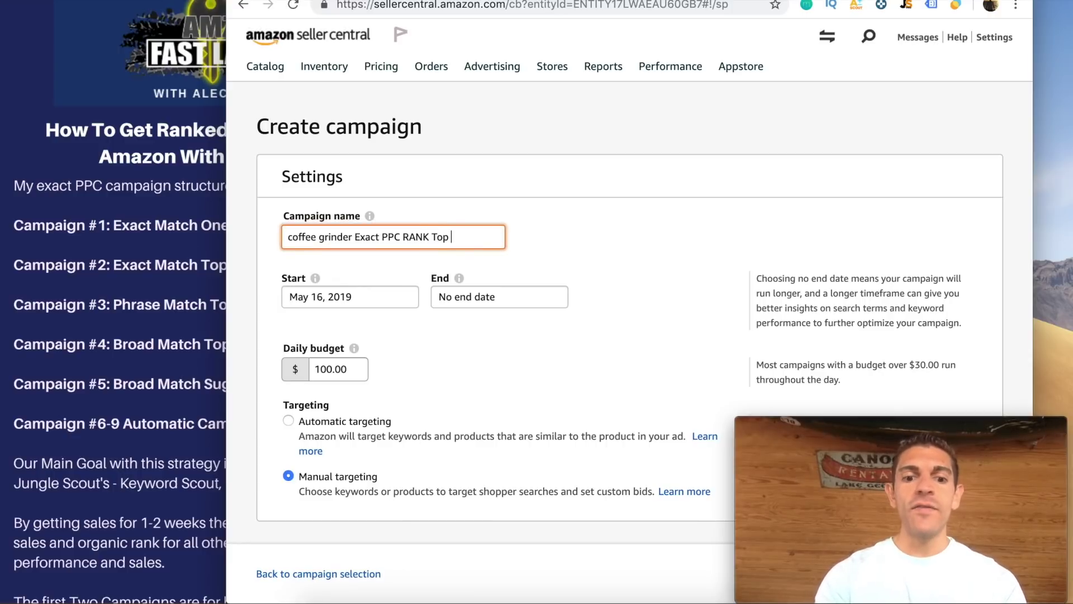
type(" 5")
Replace the exact match keyword with spice grinder, burr coffee grinder, manual coffee grinder, burr grinder and coffee maker with grinder
scroll(408, 263, "down", 2)
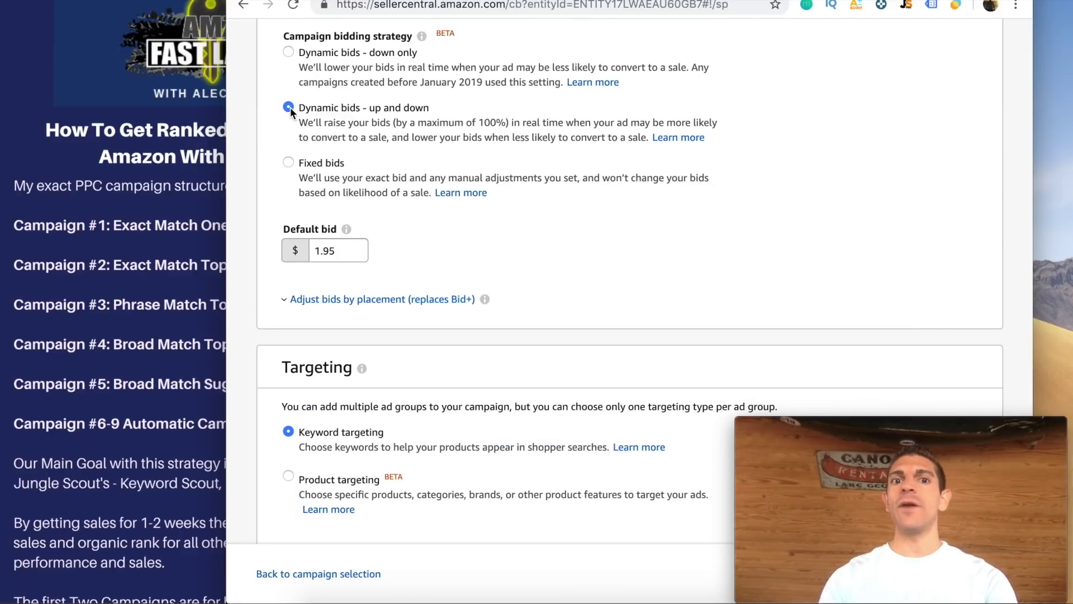
left_click(347, 246)
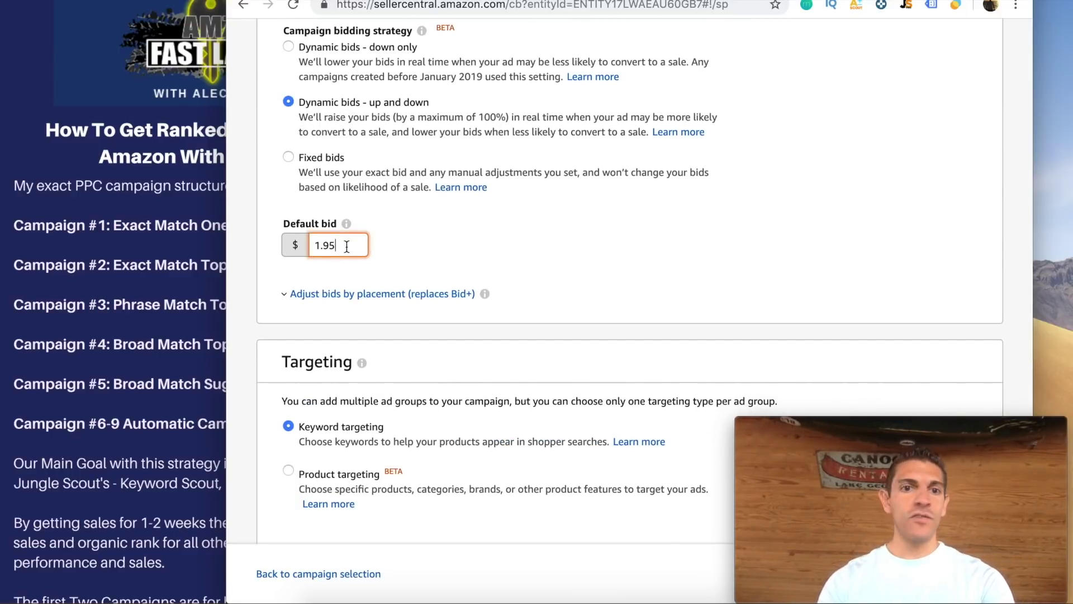
scroll(347, 246, "down", 1)
scroll(431, 262, "down", 5)
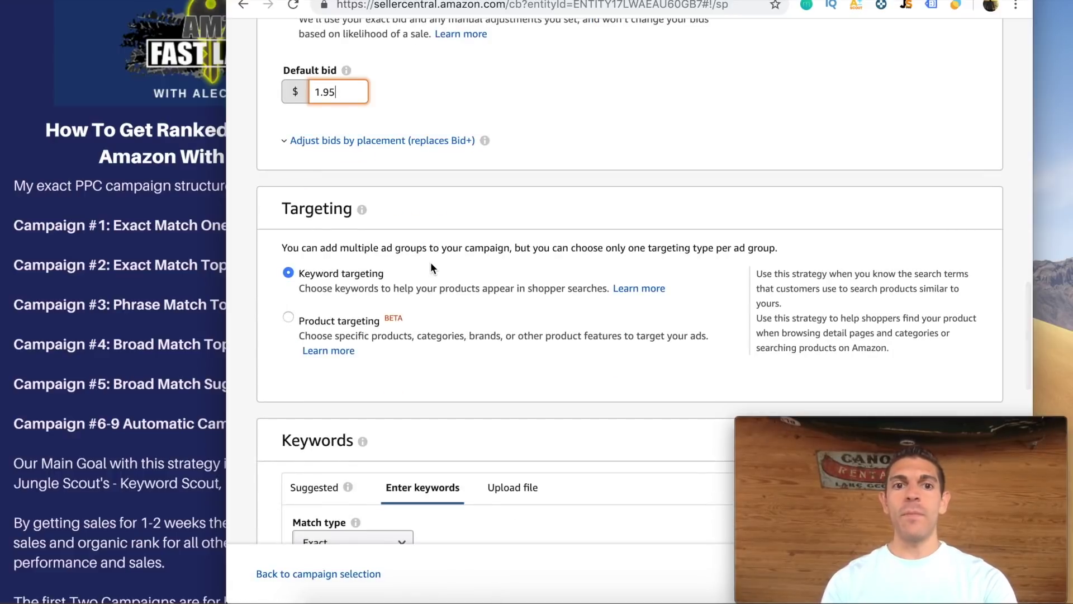
scroll(356, 212, "down", 5)
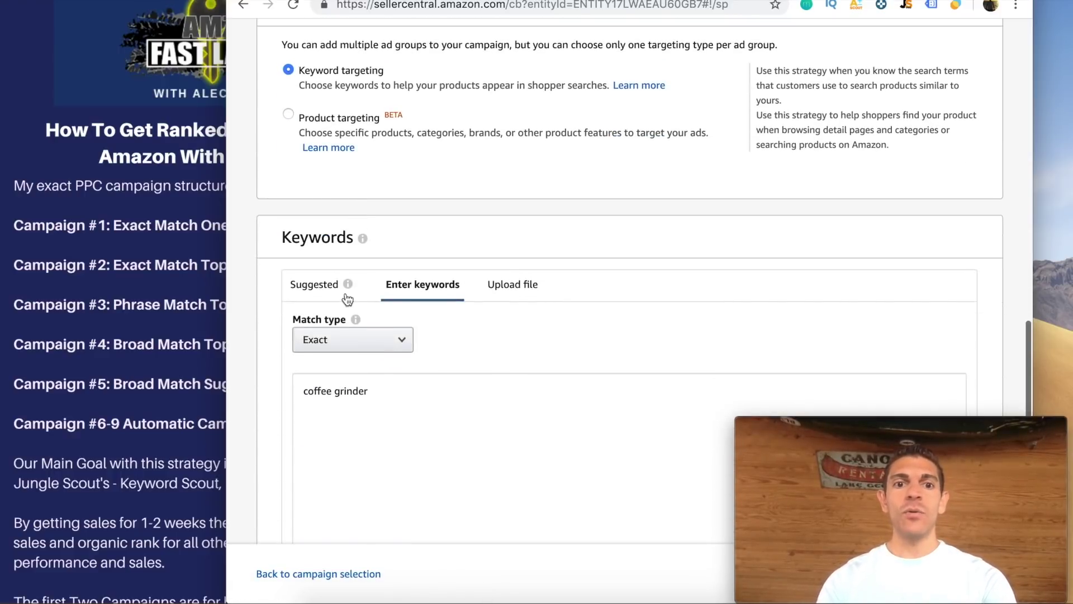
left_click(383, 405)
scroll(383, 404, "down", 1)
key("alt+shift+Left")
key("alt+shift+Left")
type("spice grinder burr coffee grinder manual coffee grinder burr grinder coffee maker with grinder")
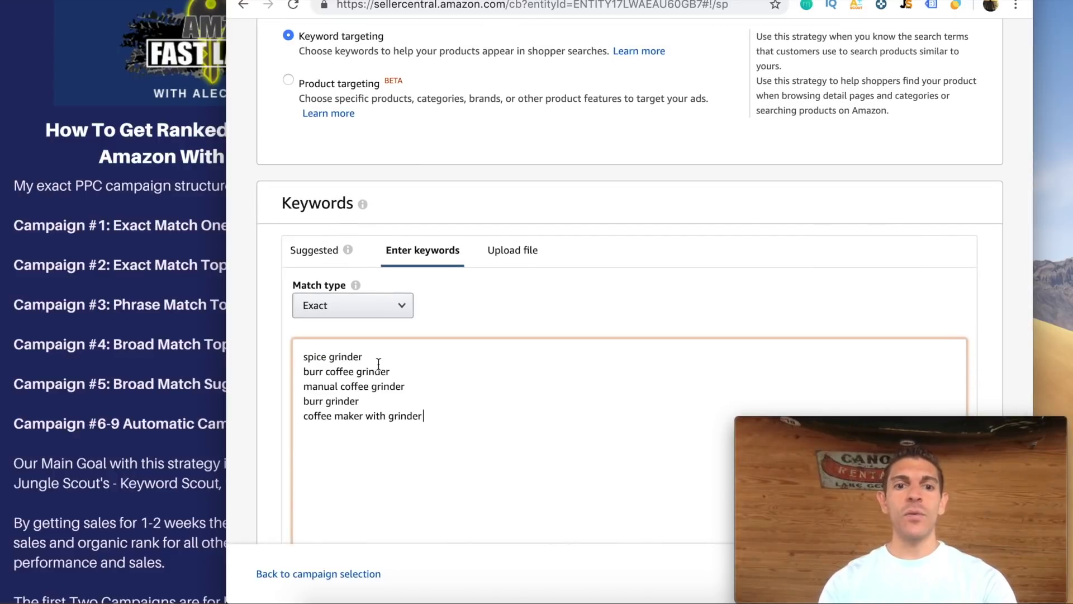
left_click_drag(450, 418, 386, 393)
left_click_drag(386, 392, 371, 367)
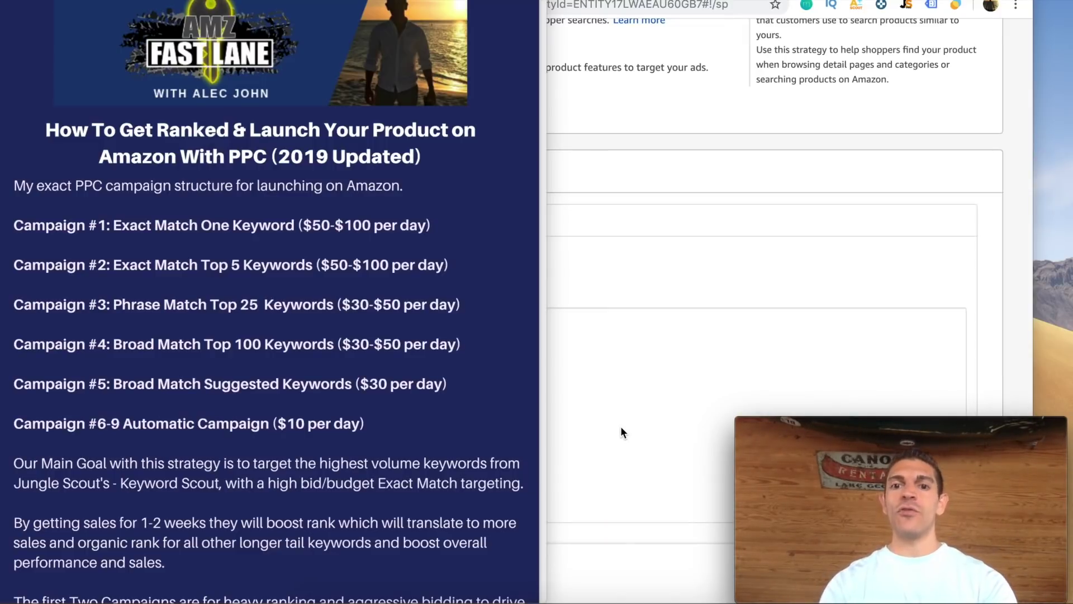
Switch the match type of the entered keywords to Phrase and select the whole keyword list
left_click(674, 357)
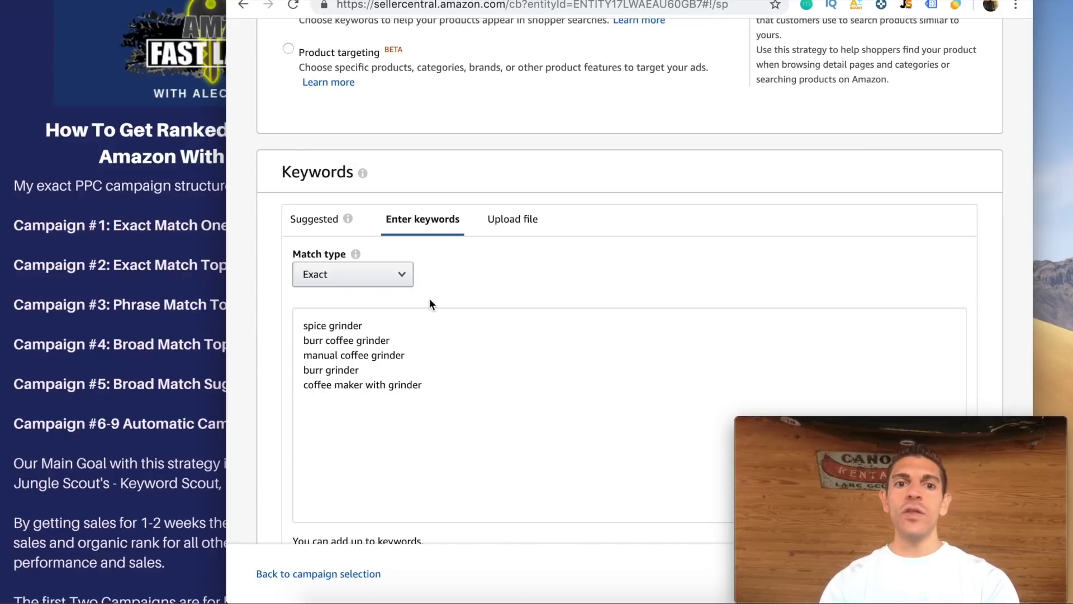
left_click(401, 276)
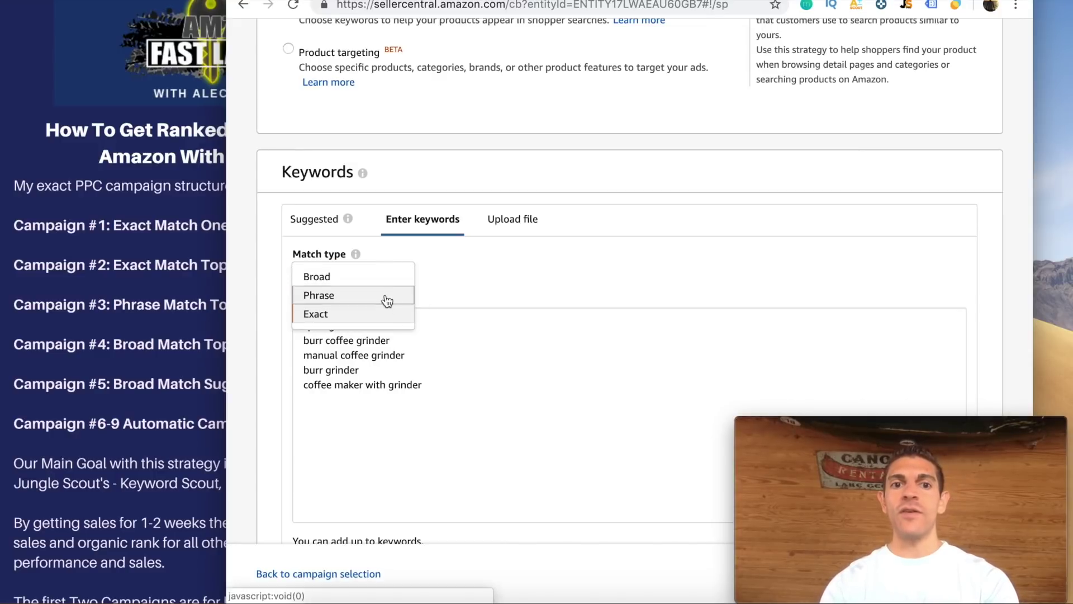
left_click(383, 296)
left_click(413, 386)
left_click_drag(424, 385, 303, 325)
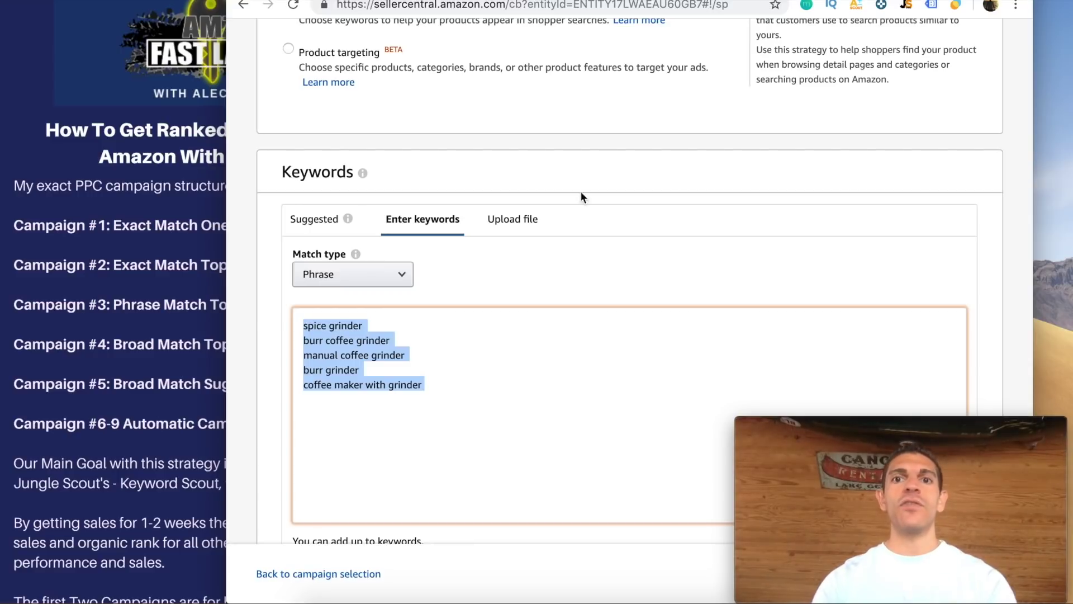
Review more high-volume keywords in Keyword Scout and check the phrase and broad match campaigns in the PPC outline
key("ctrl+Tab")
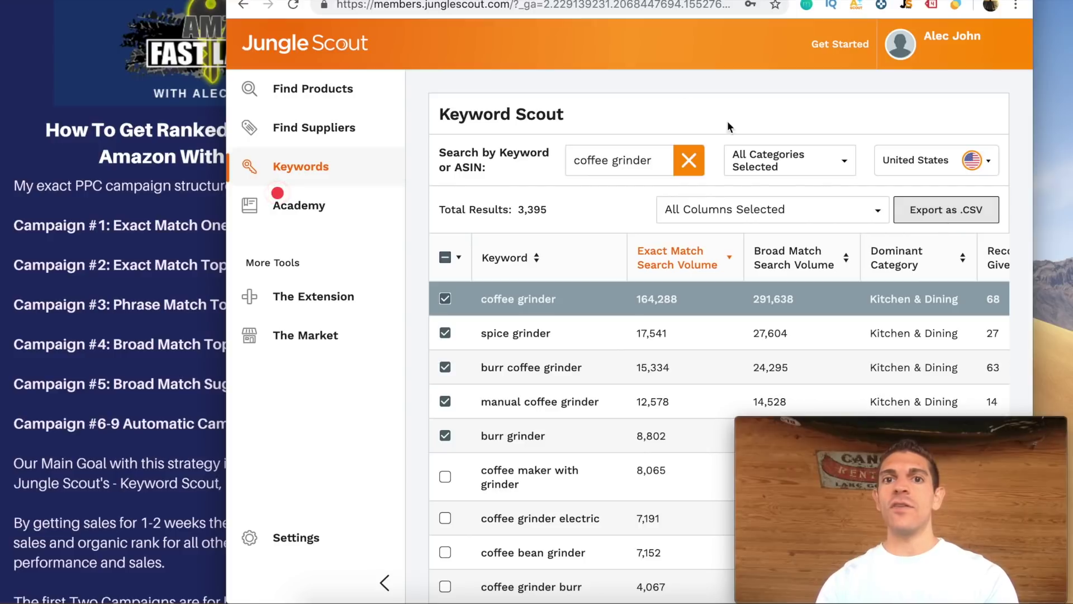
scroll(557, 458, "down", 5)
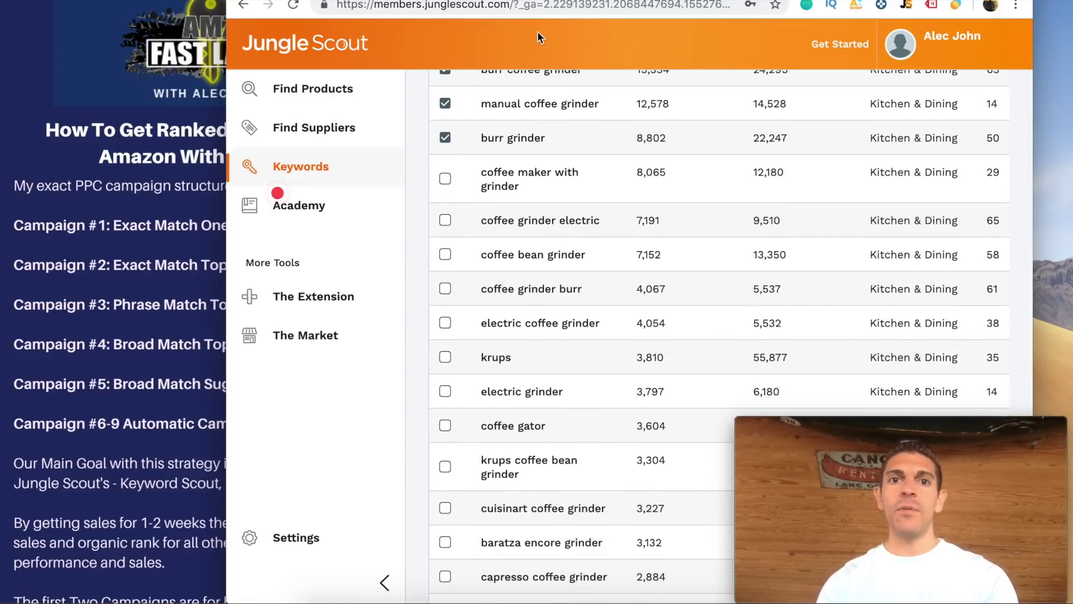
key("ctrl+Tab")
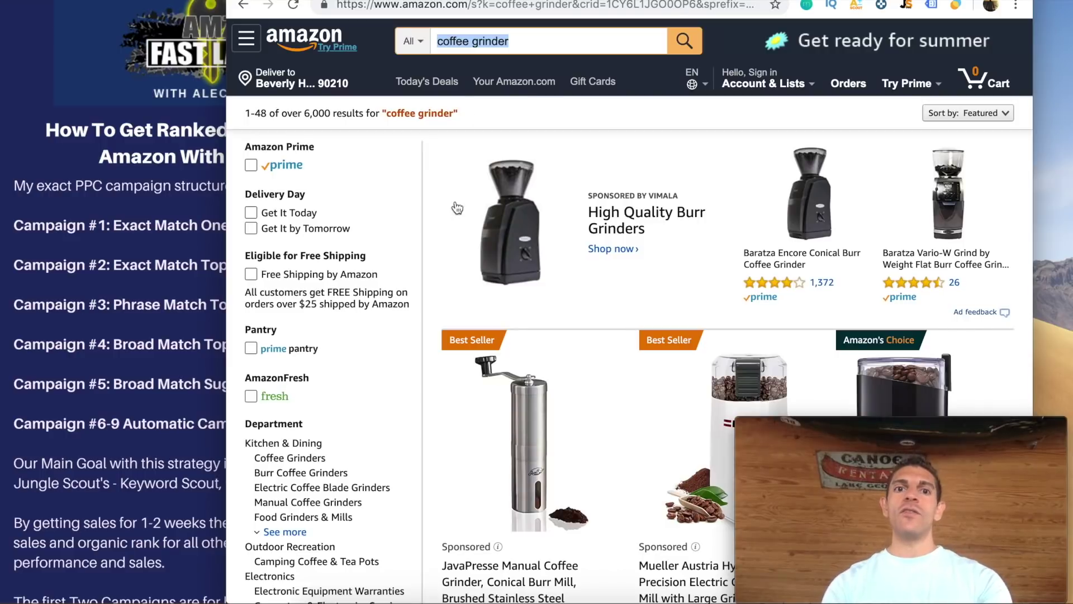
key("ctrl+Tab")
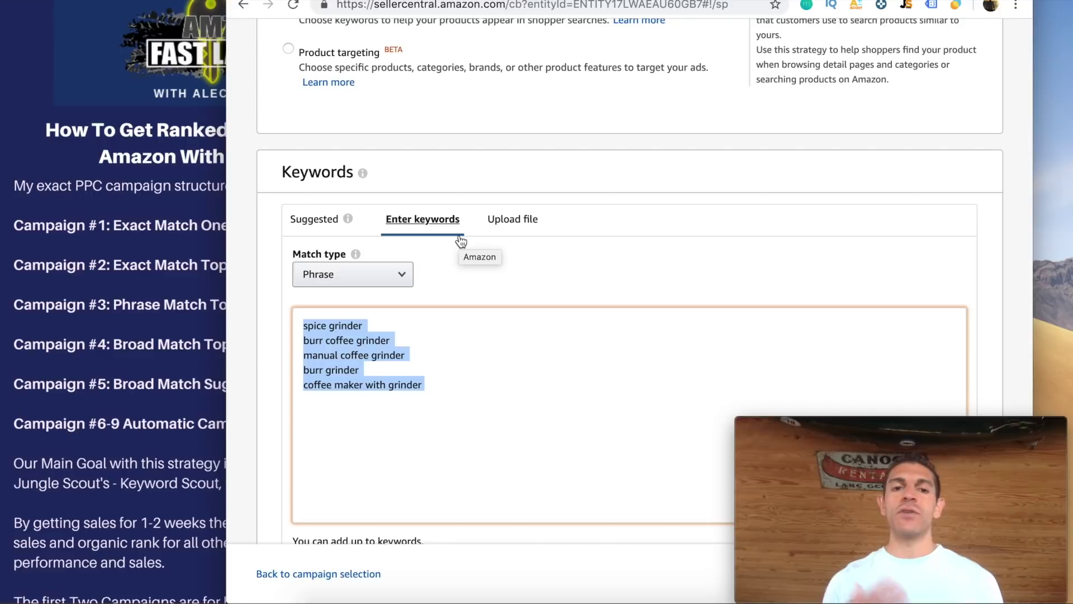
left_click(109, 355)
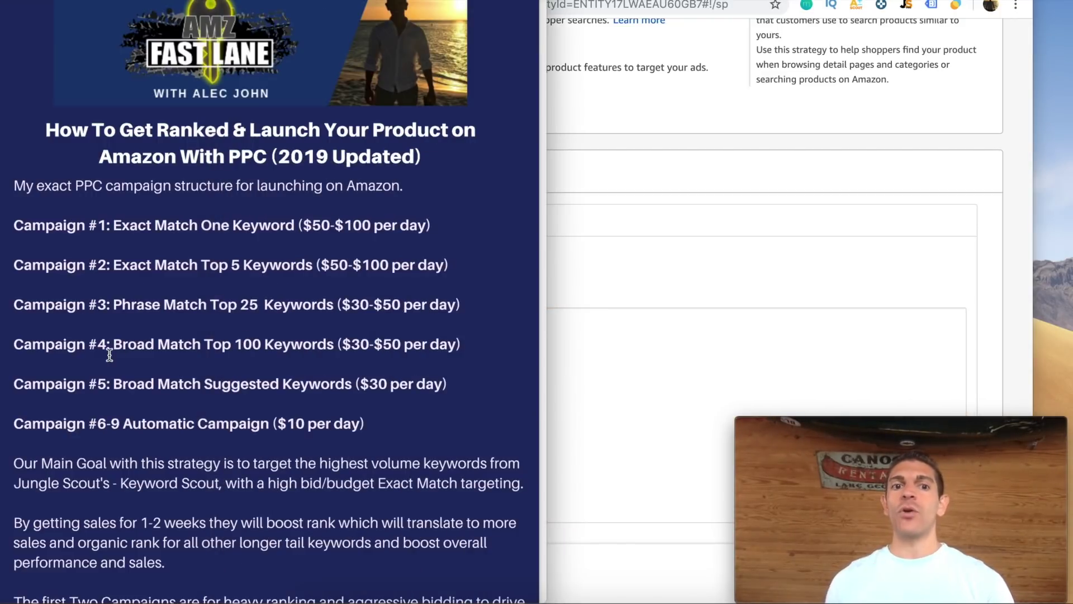
left_click(732, 240)
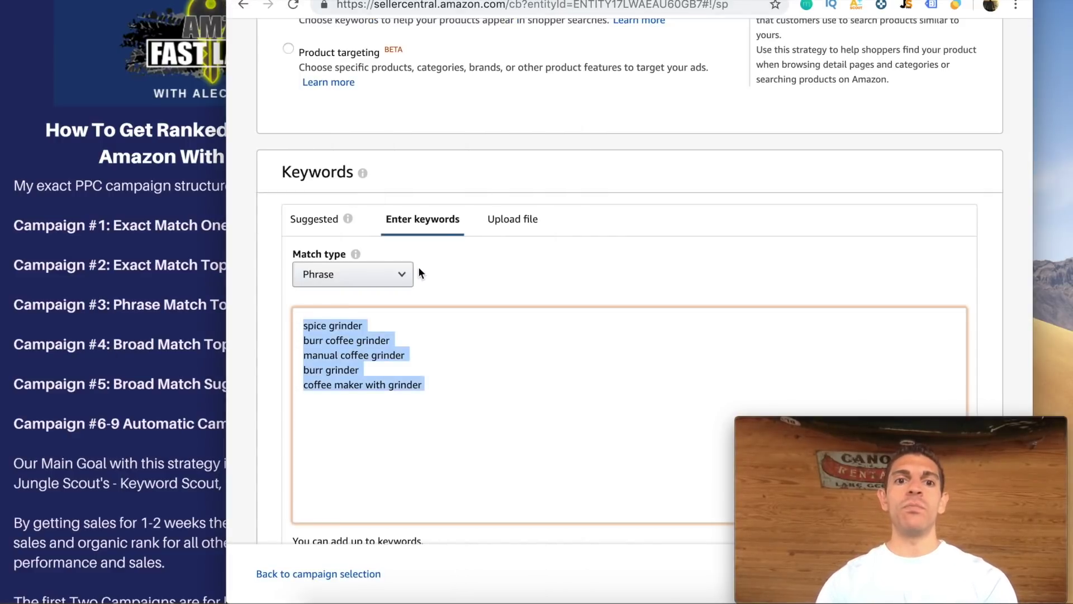
Set the match type of the campaign keywords to Broad and select the whole keyword list
left_click(401, 274)
left_click(385, 277)
left_click(439, 380)
left_click_drag(473, 428, 300, 307)
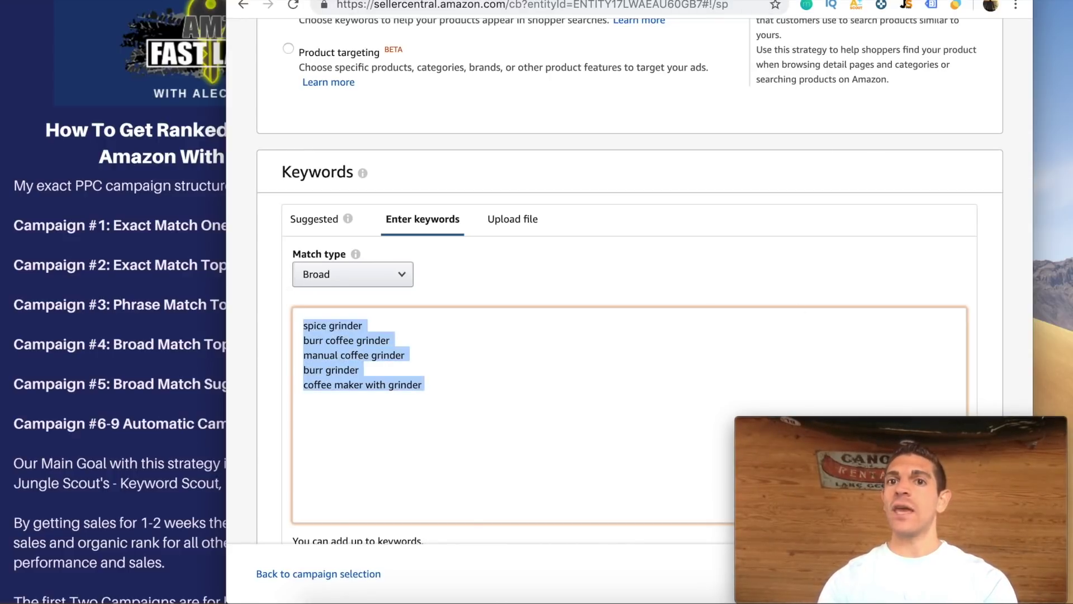
Look through the lower-volume coffee grinder keywords in Jungle Scout's Keyword Scout for broad match candidates
key("ctrl+Tab")
scroll(693, 380, "up", 3)
scroll(693, 383, "down", 20)
scroll(694, 383, "down", 3)
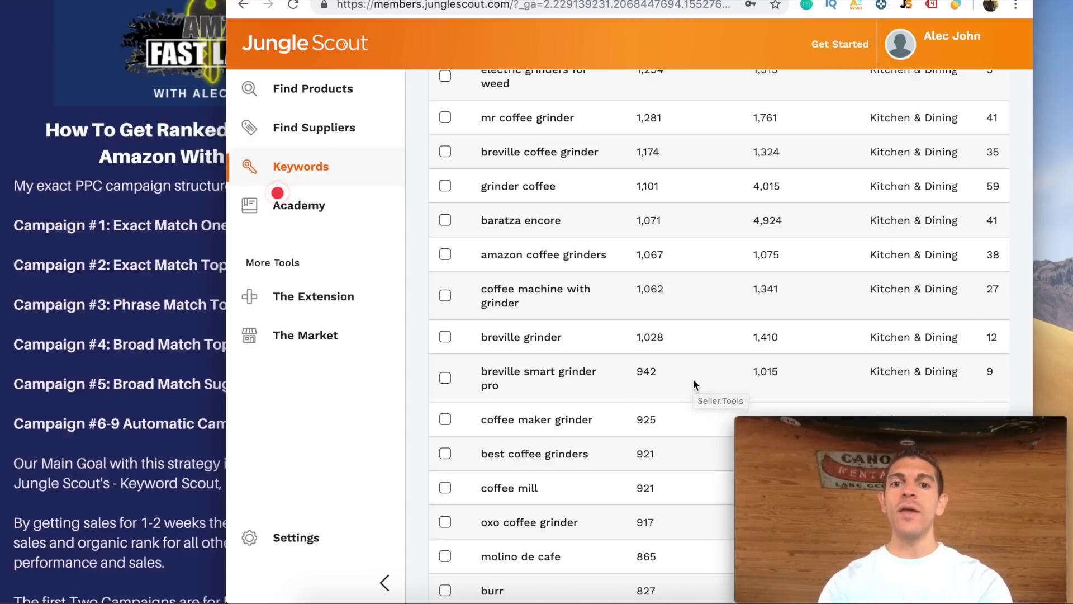
scroll(693, 384, "down", 8)
scroll(652, 420, "down", 10)
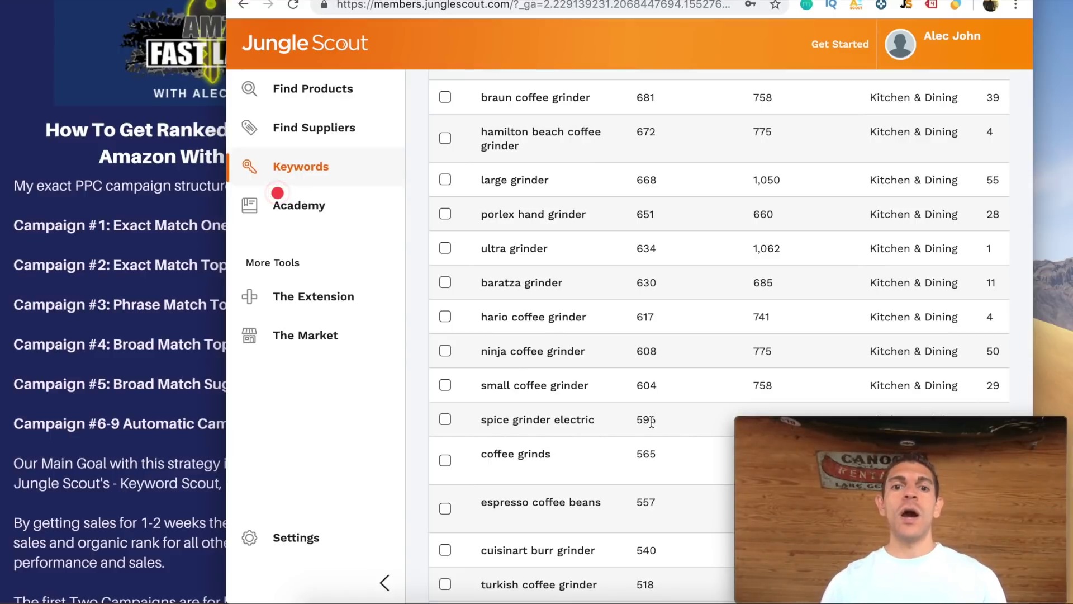
key("ctrl+Tab")
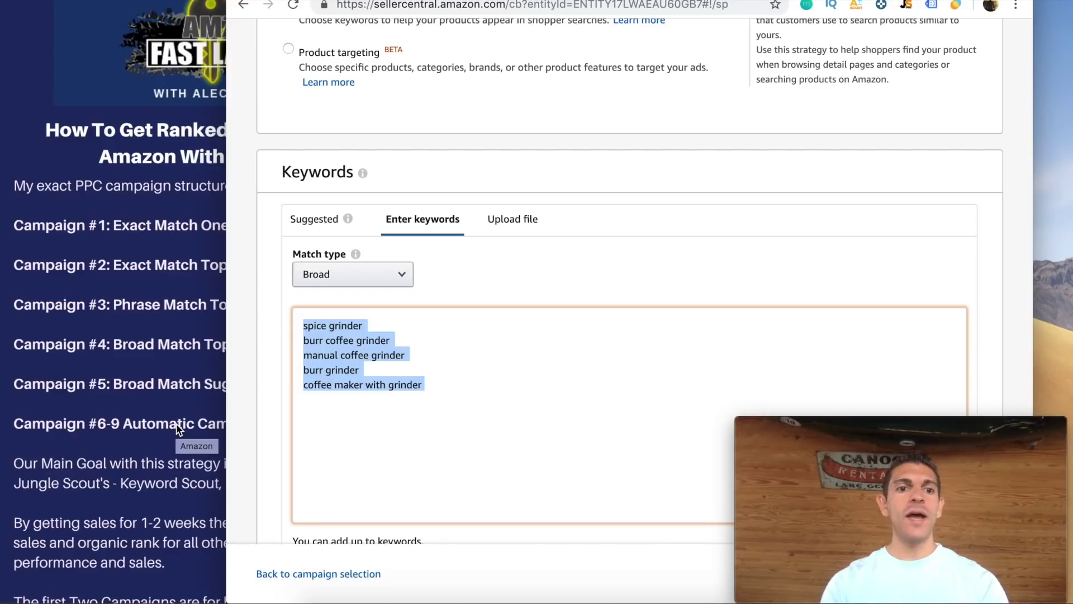
Review the planned suggested-keyword and automatic campaigns in the PPC outline alongside the Seller Central keyword form
left_click(110, 466)
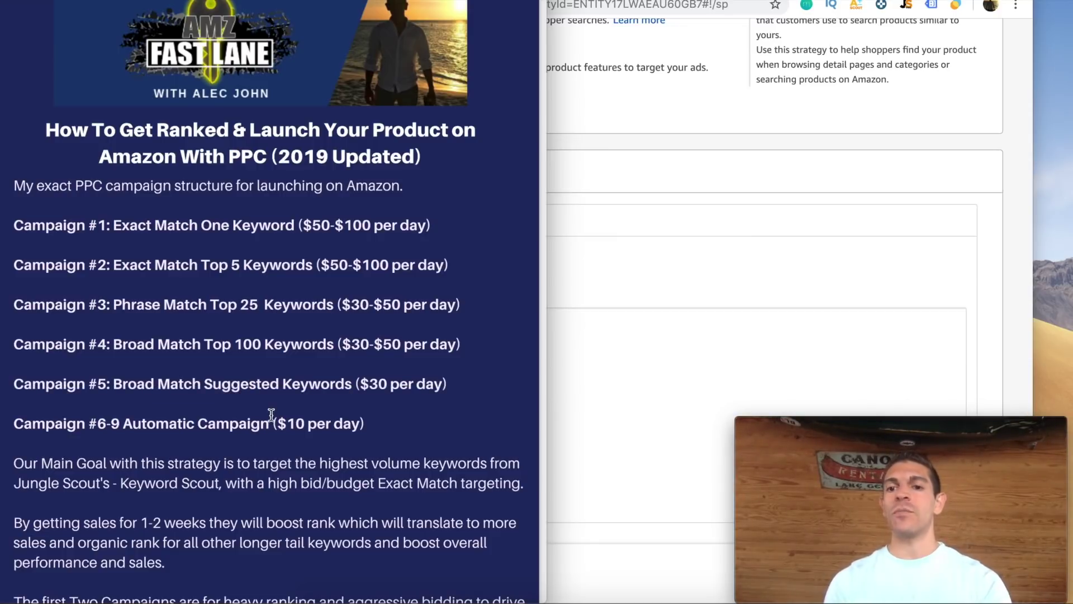
left_click(637, 318)
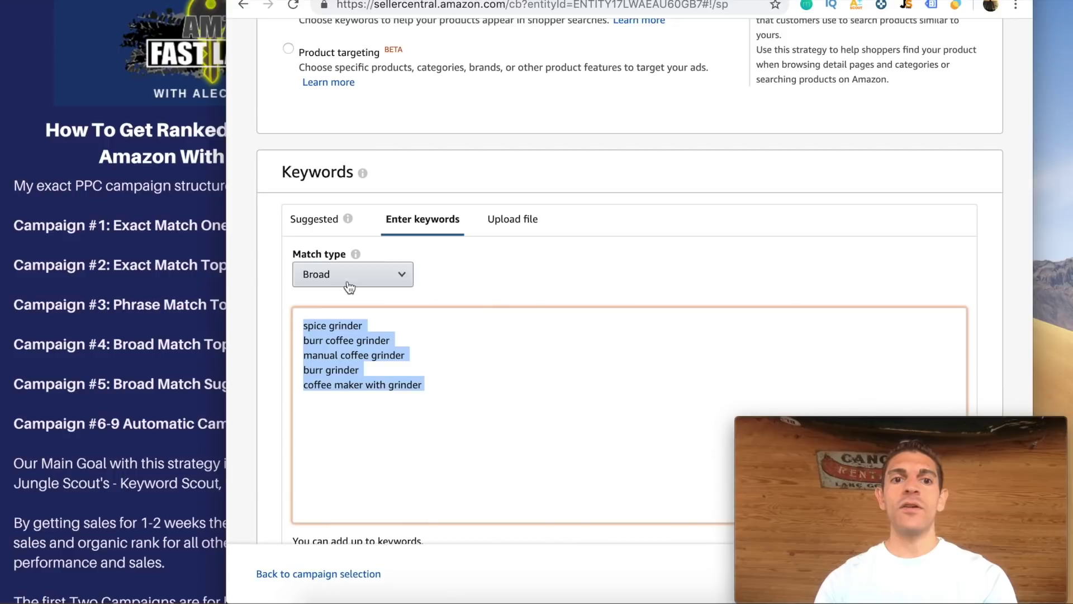
left_click(404, 418)
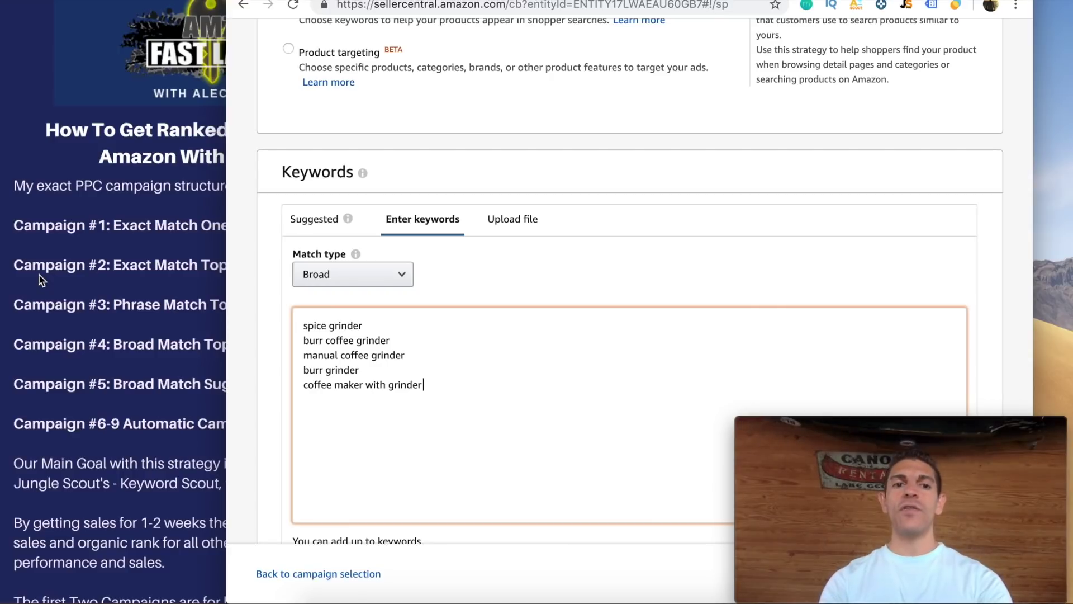
left_click(44, 308)
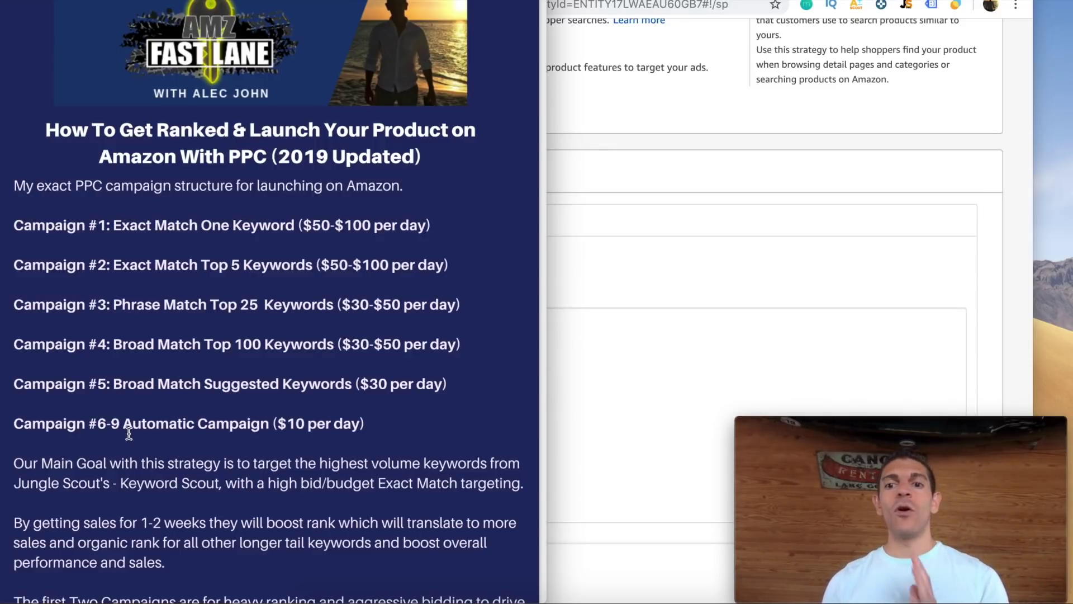
key("super+Tab")
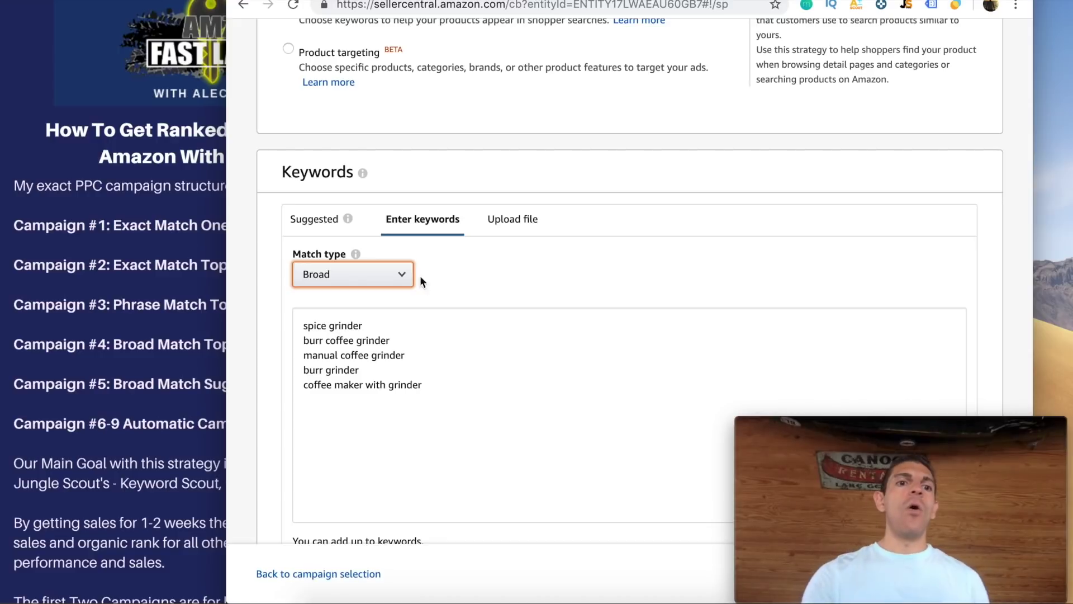
left_click(50, 374)
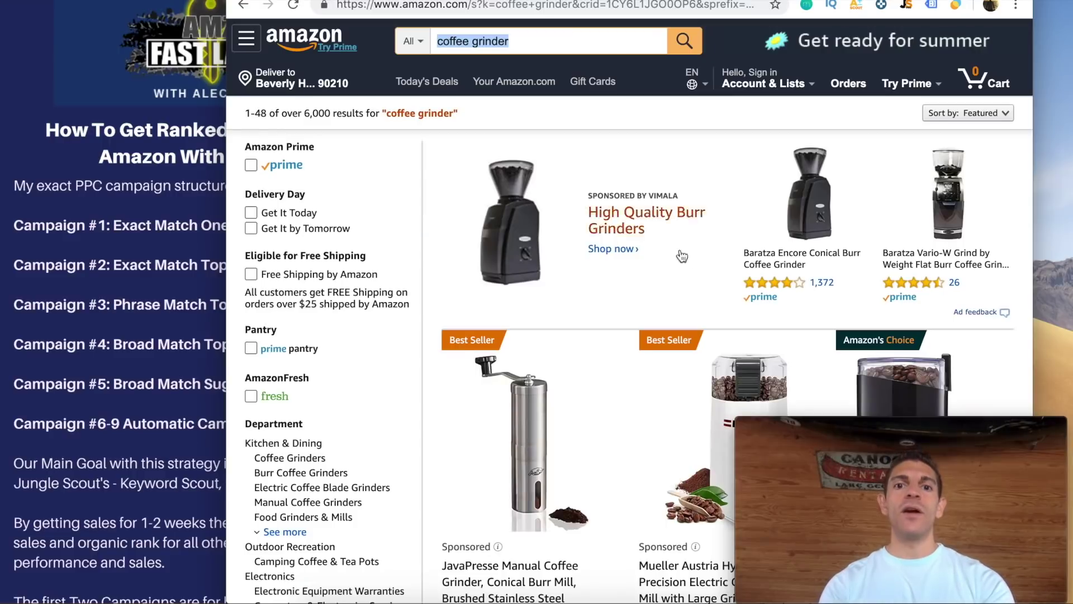
Browse the Amazon results for "coffee grinder" and open the JavaPresse Manual Coffee Grinder listing
scroll(665, 263, "down", 8)
scroll(687, 272, "up", 3)
scroll(686, 273, "down", 1)
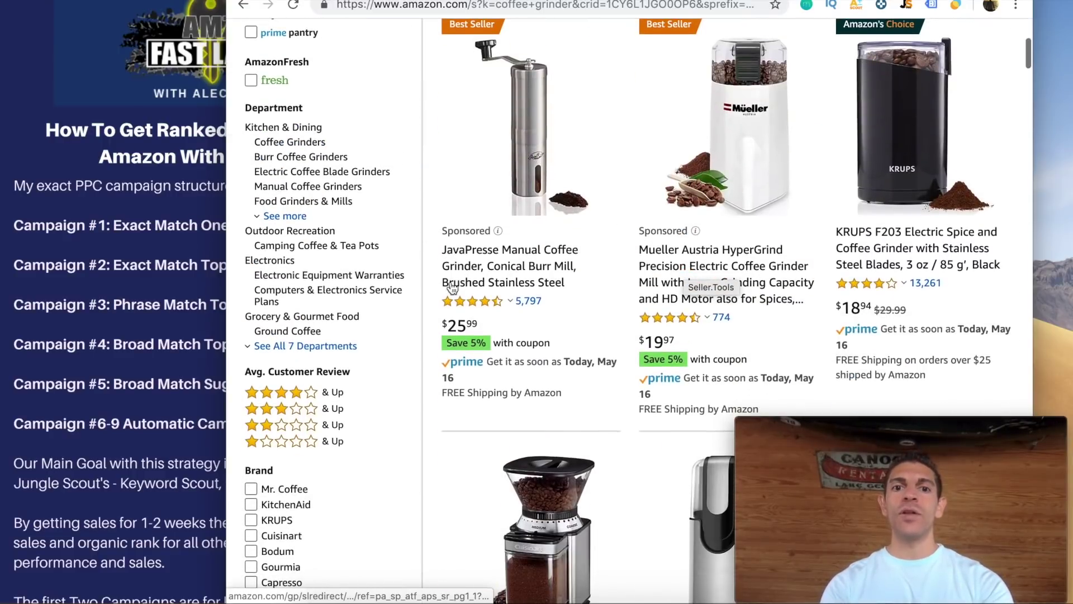
left_click(499, 275)
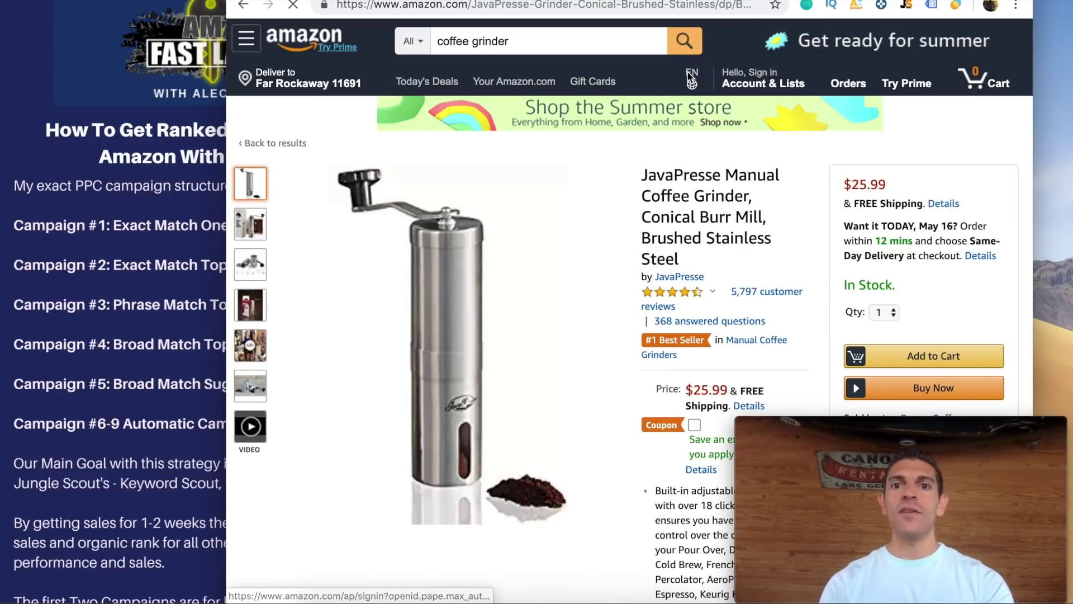
Copy the ASIN B013R3Q7B2 from the product information of the JavaPresse grinder listing
scroll(663, 136, "down", 15)
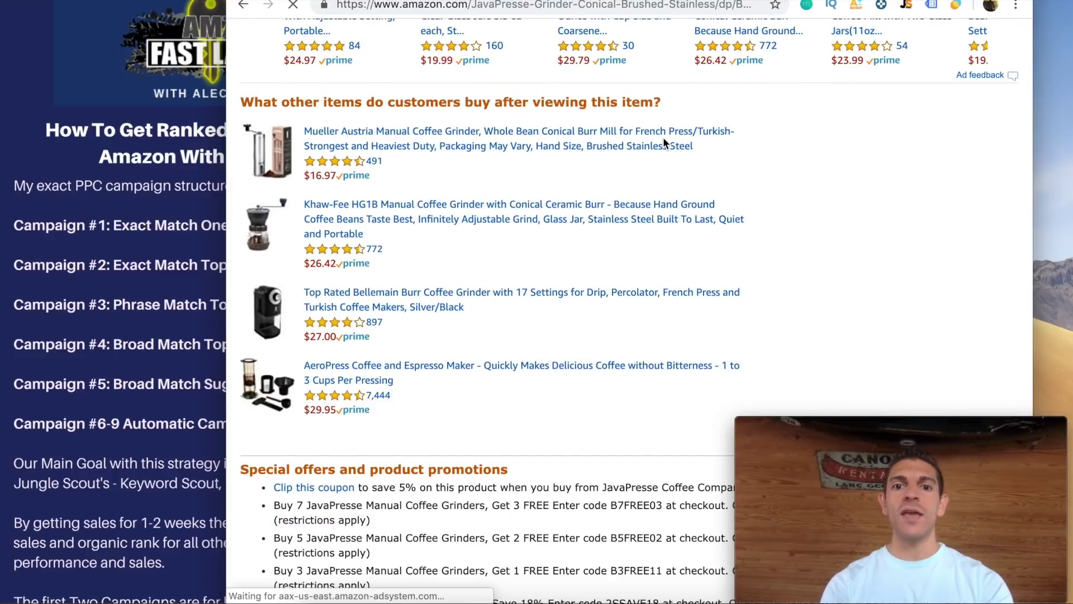
scroll(663, 137, "down", 20)
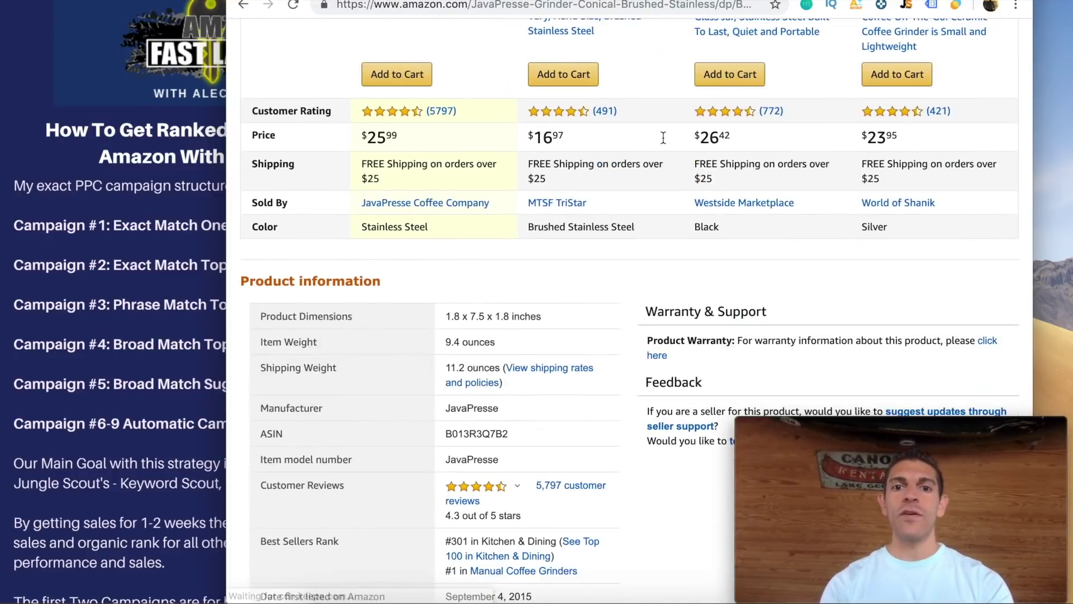
scroll(663, 136, "down", 6)
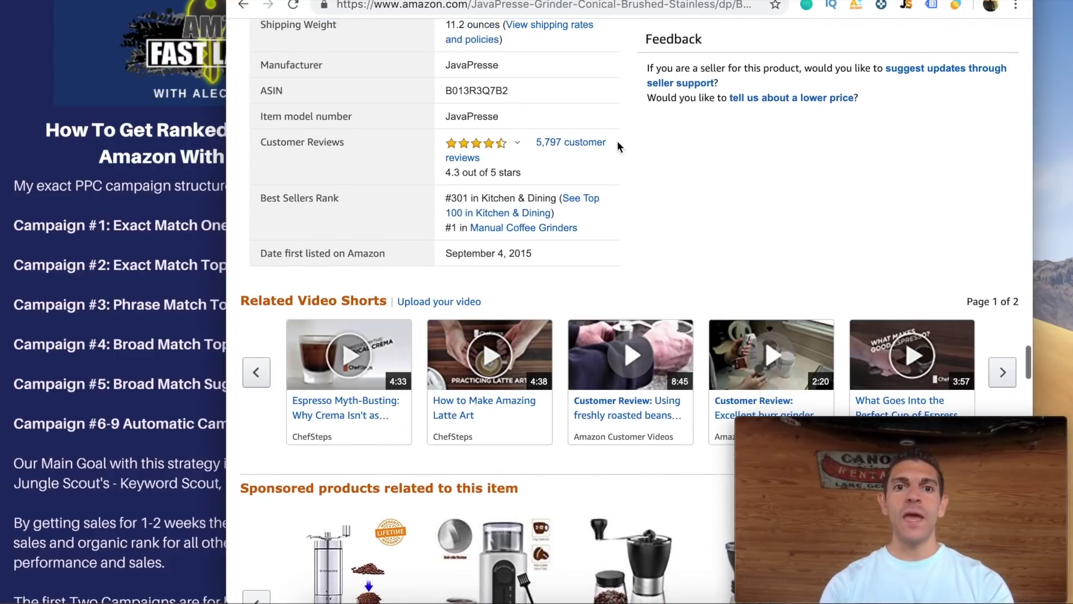
double_click(489, 89)
key("ctrl+c")
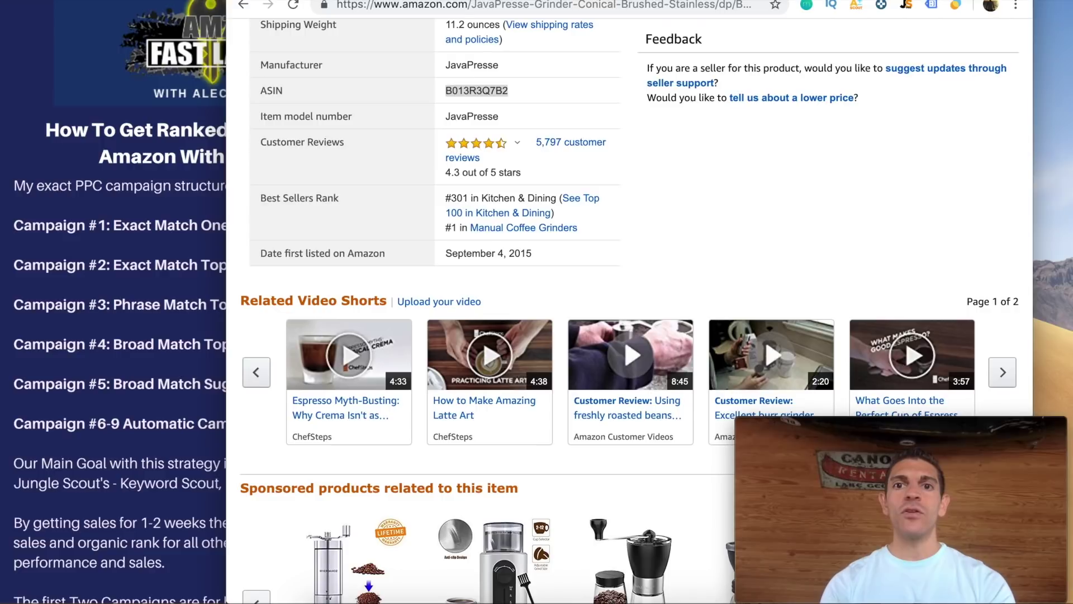
Search Jungle Scout's Keyword Scout for the ASIN B013R3Q7B2 and look through the competitor's highest-volume keywords
key("ctrl+Tab")
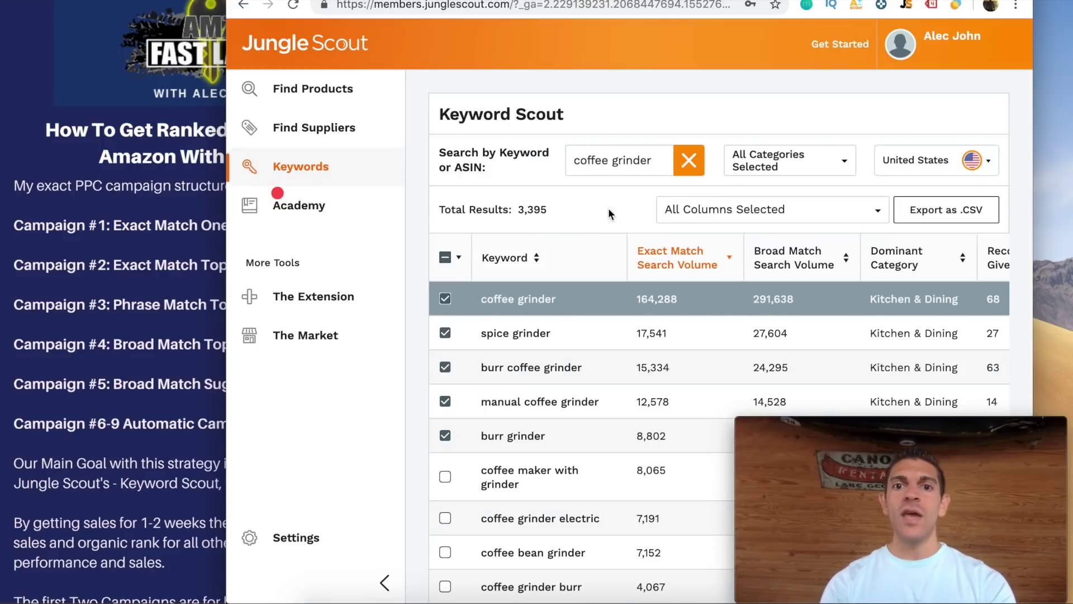
left_click(650, 168)
key("ctrl+a")
key("BackSpace")
key("ctrl+v")
key("Return")
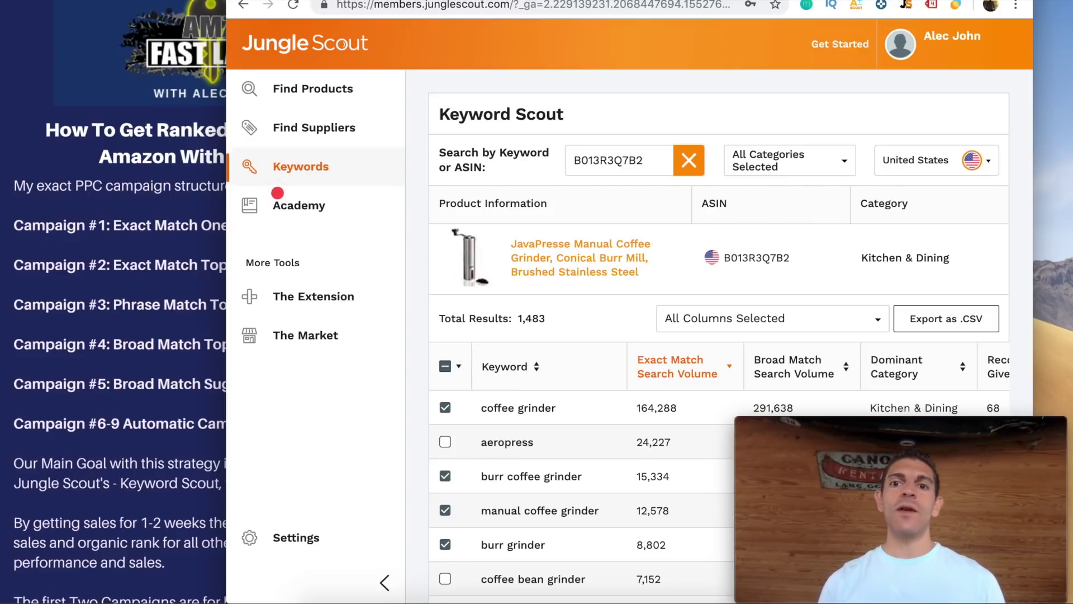
scroll(687, 146, "down", 5)
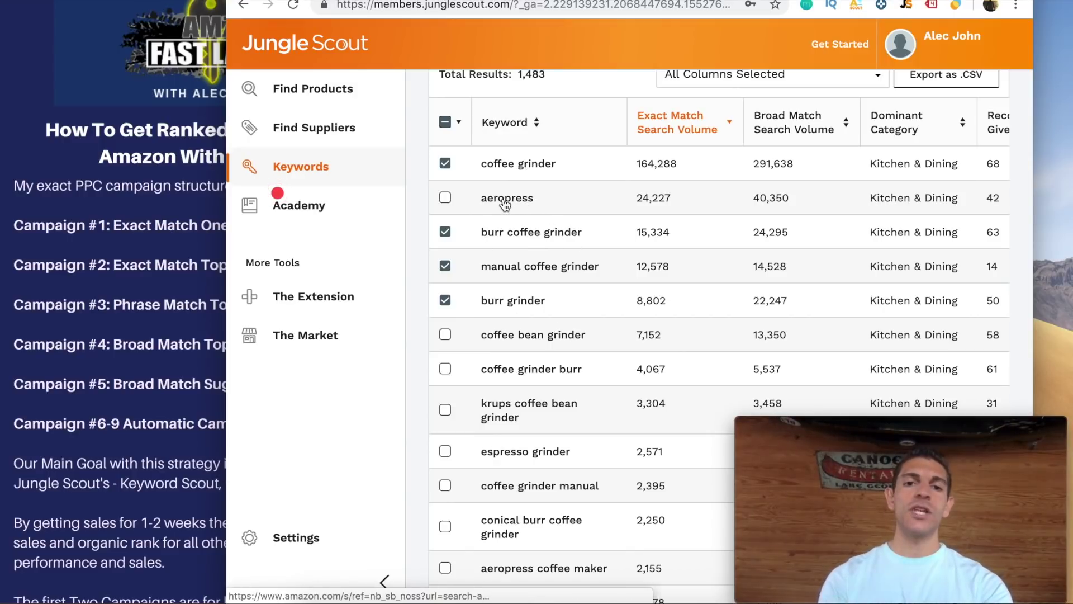
scroll(553, 241, "down", 1)
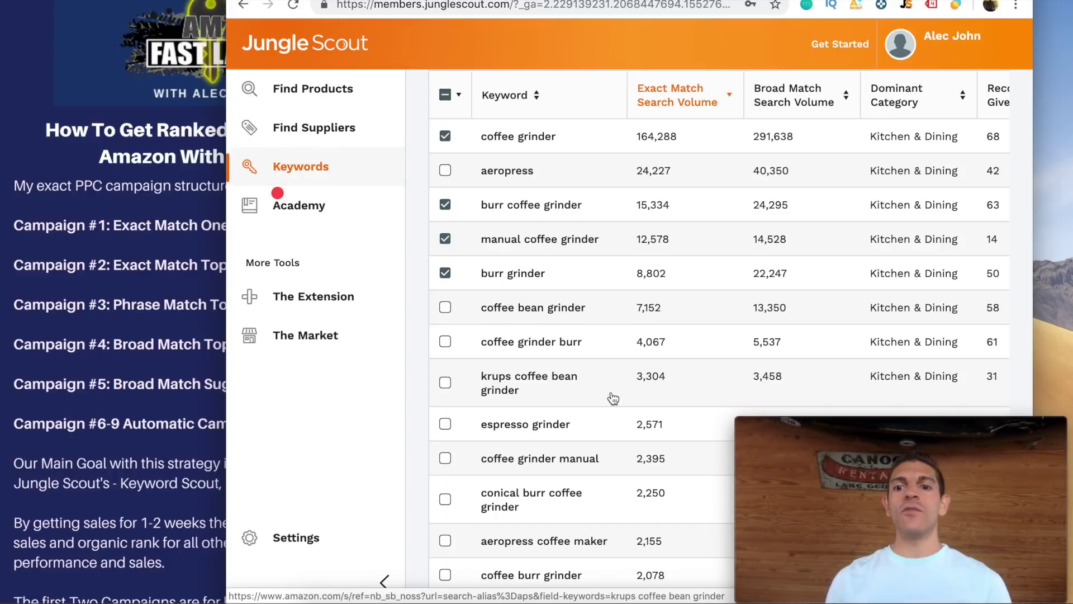
Review the campaign structure, daily budgets and ranking strategy notes in the PPC launch outline
left_click(184, 425)
scroll(184, 421, "down", 3)
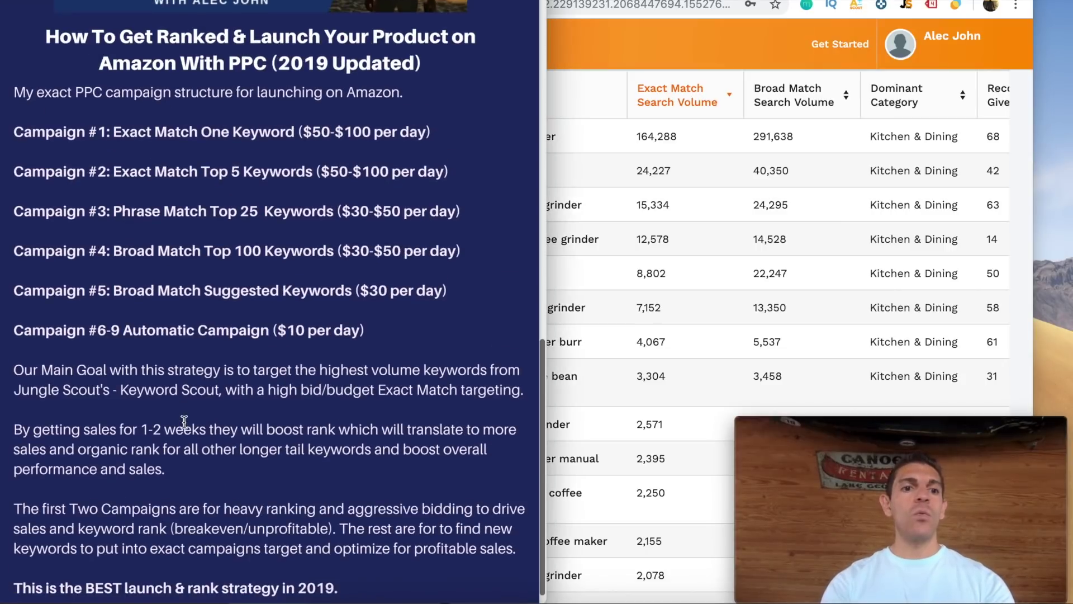
scroll(185, 422, "down", 1)
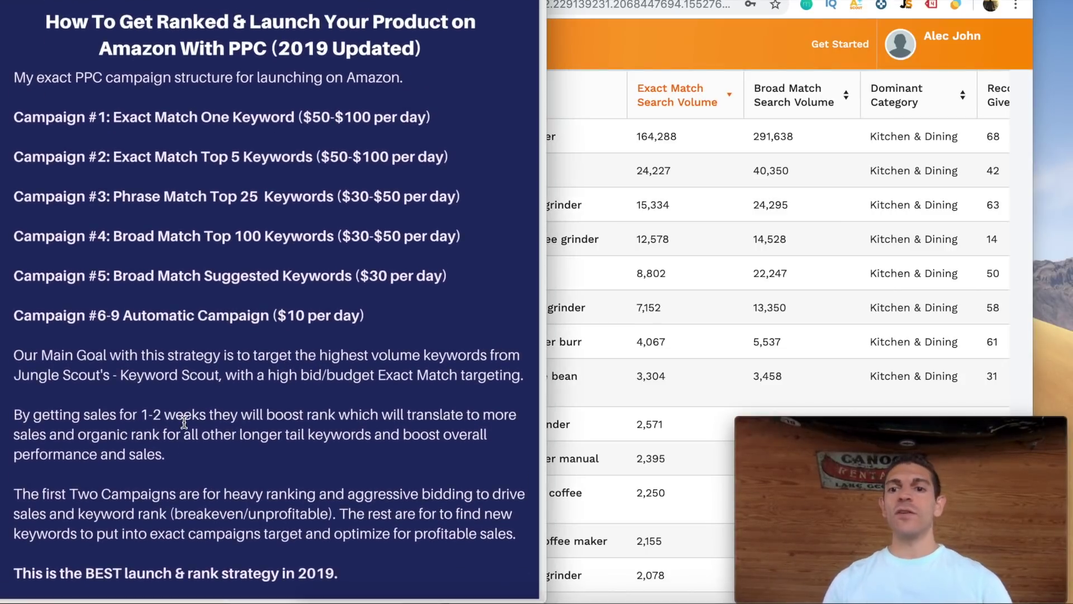